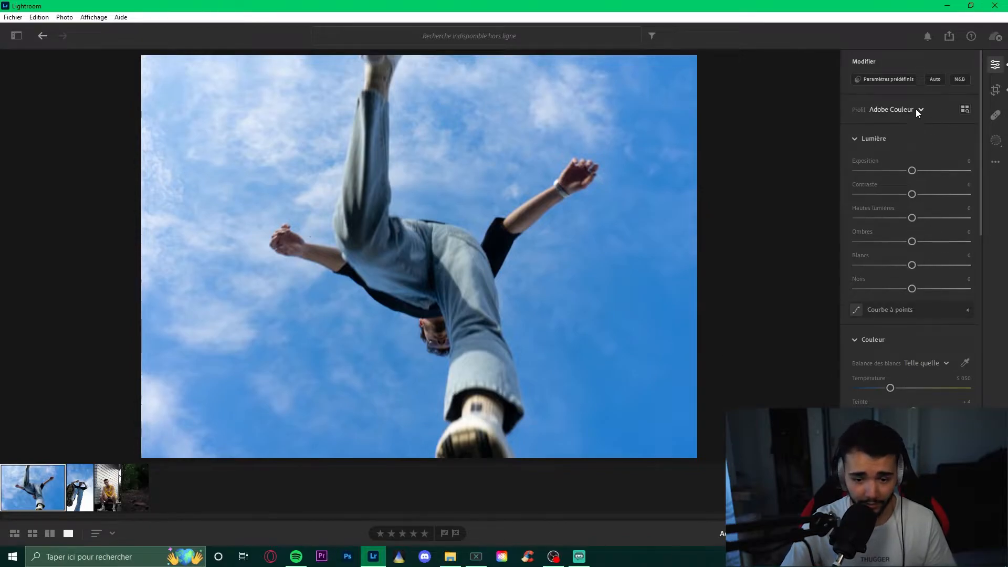
Apply the Moderne 08 profile to the jumping photo and set its Niveau to 110
{"action": "mouse_move", "coordinate": [916, 109]}
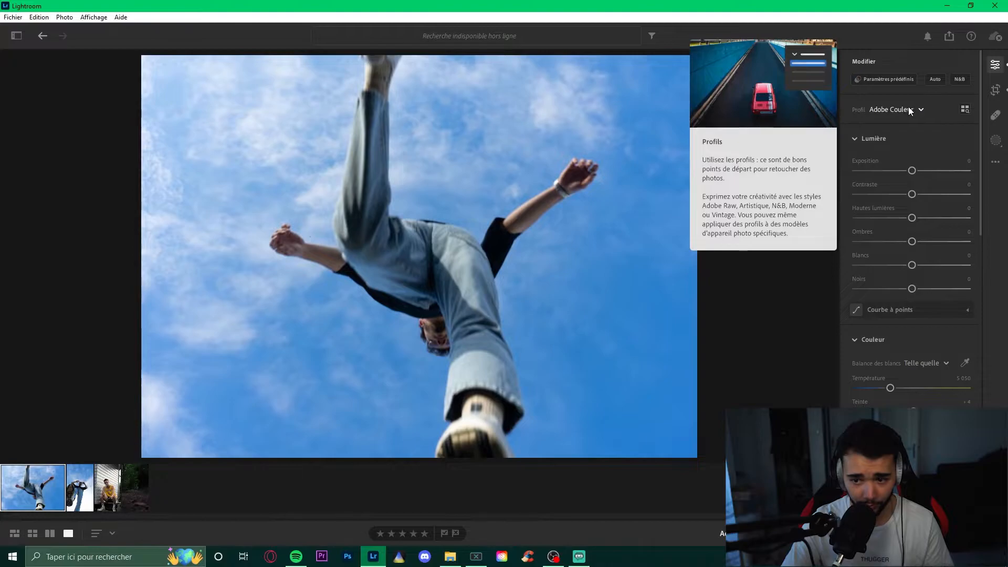
{"action": "left_click", "coordinate": [890, 107]}
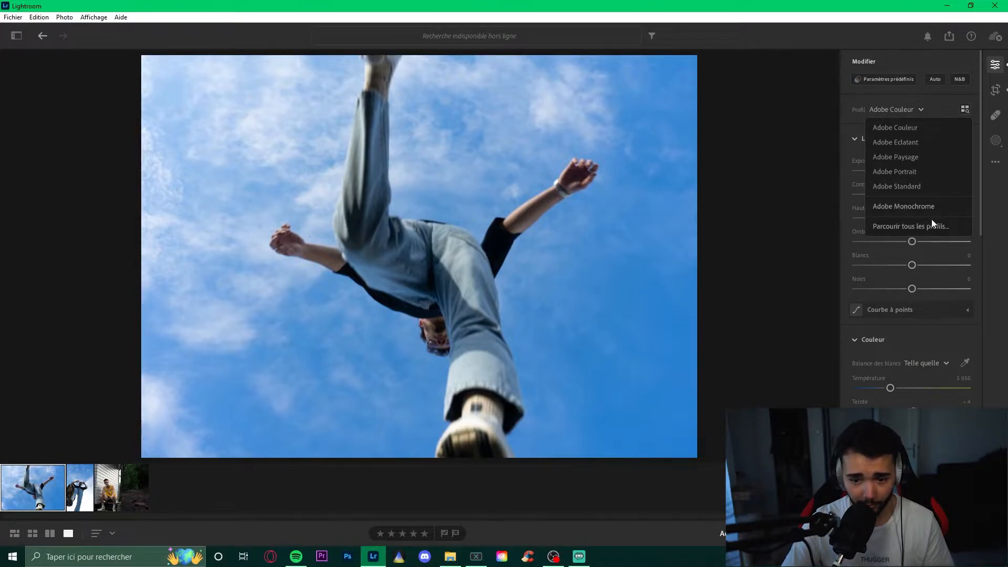
{"action": "left_click", "coordinate": [924, 226]}
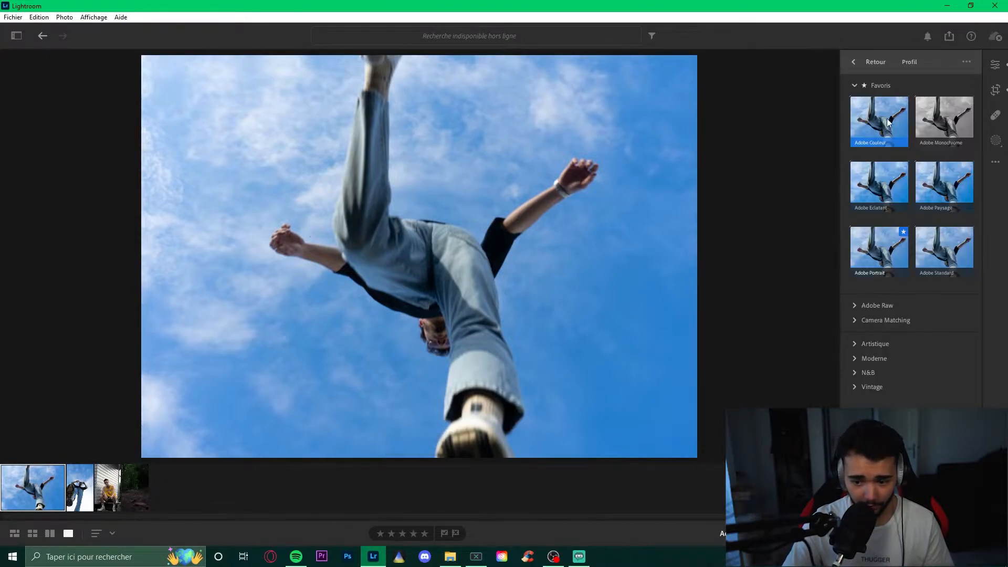
{"action": "left_click", "coordinate": [872, 358]}
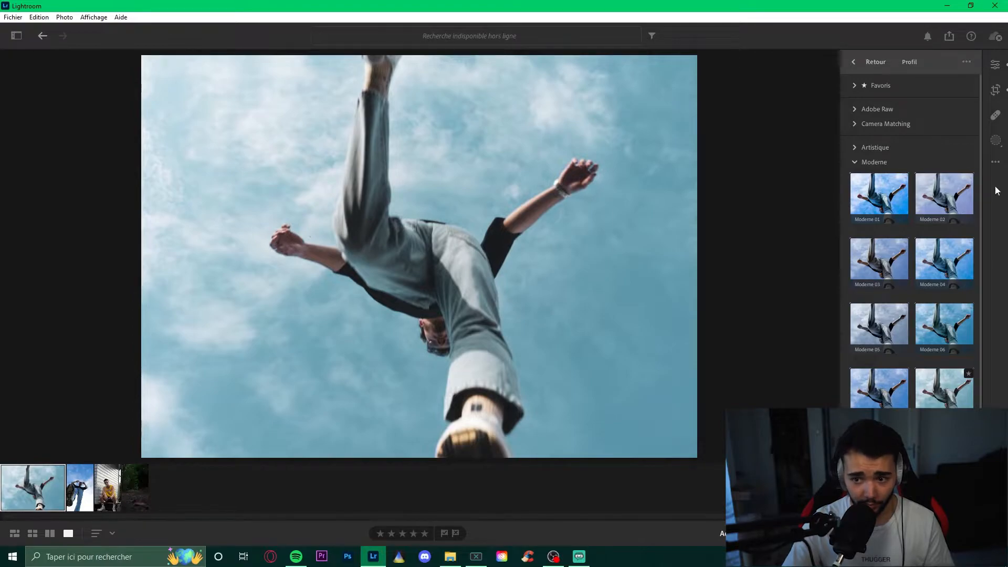
{"action": "left_click", "coordinate": [880, 324]}
{"action": "left_click", "coordinate": [852, 61]}
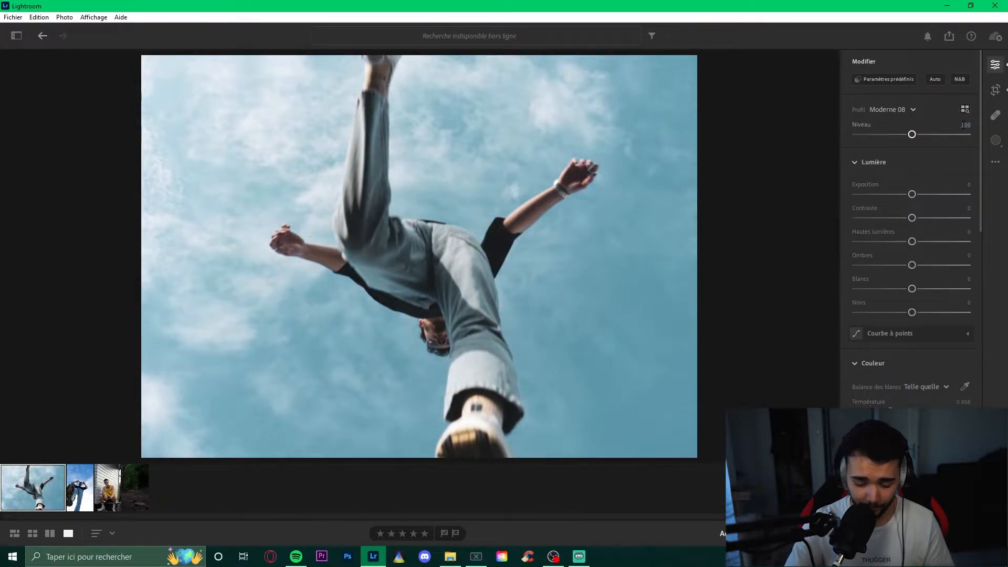
{"action": "type", "text": "110"}
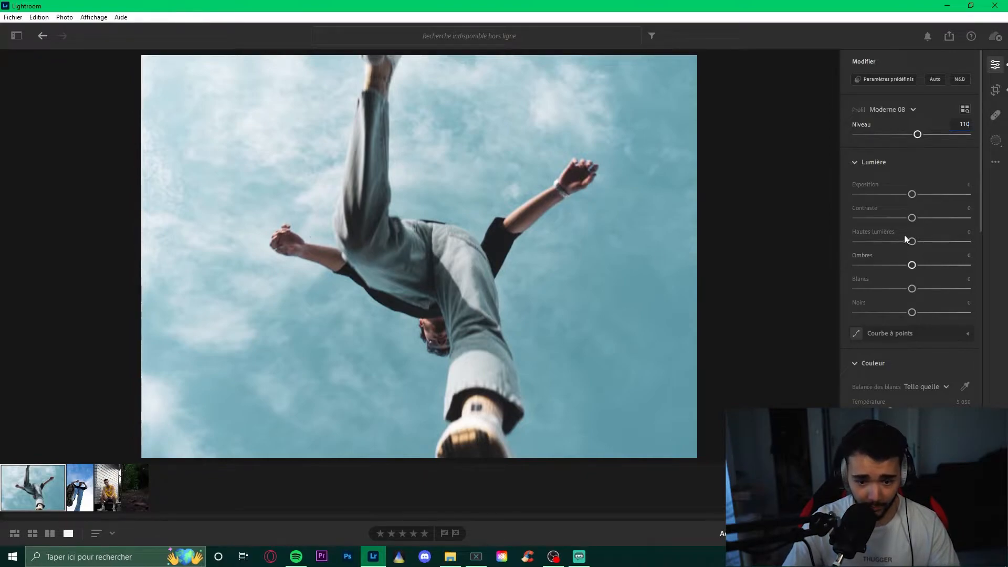
Adjust the photo's light: Contraste +36, Hautes lumières -80, Ombres +84, Blancs -22 and Noirs -15
{"action": "mouse_move", "coordinate": [914, 221]}
{"action": "left_mouse_down"}
{"action": "mouse_move", "coordinate": [940, 219]}
{"action": "mouse_move", "coordinate": [932, 218]}
{"action": "left_mouse_up"}
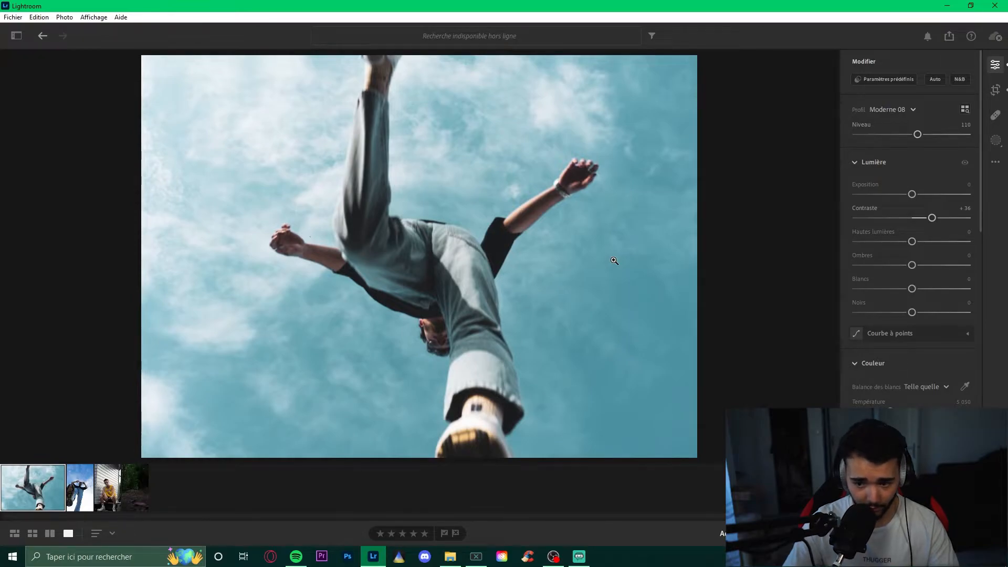
{"action": "left_click_drag", "start_coordinate": [890, 239], "coordinate": [861, 242]}
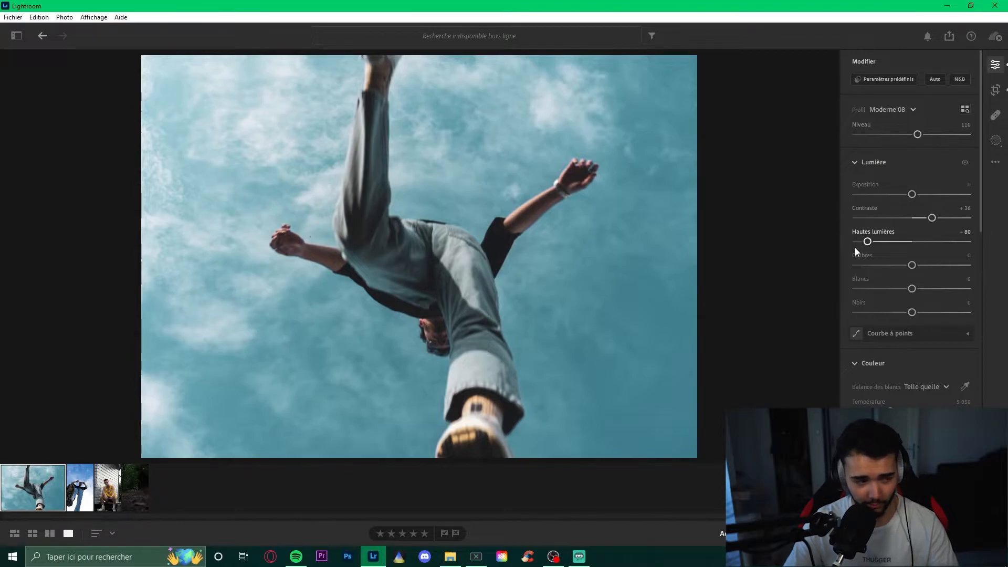
{"action": "left_click_drag", "start_coordinate": [912, 265], "coordinate": [986, 270]}
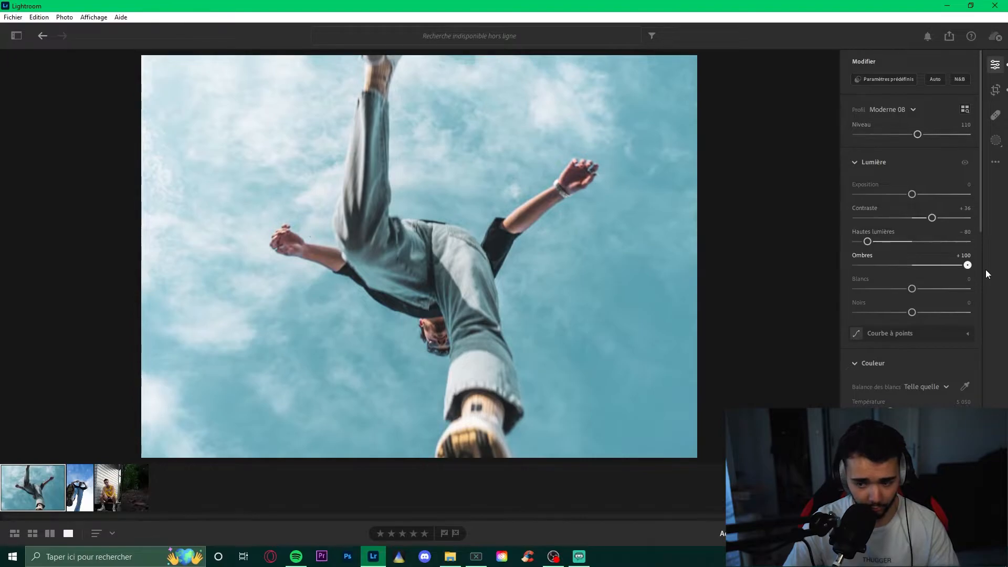
{"action": "left_click_drag", "start_coordinate": [965, 269], "coordinate": [959, 269]}
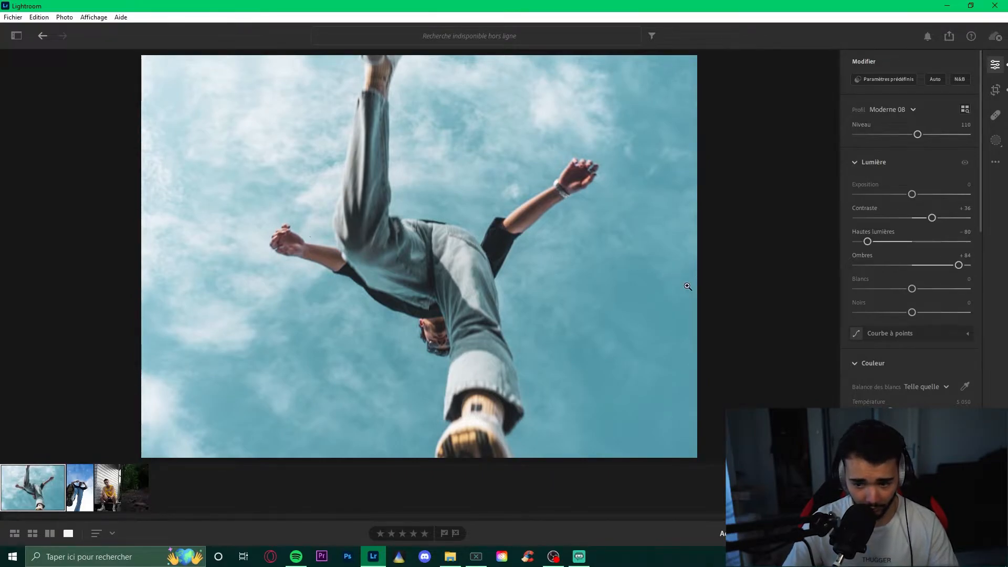
{"action": "left_click_drag", "start_coordinate": [912, 289], "coordinate": [905, 290]}
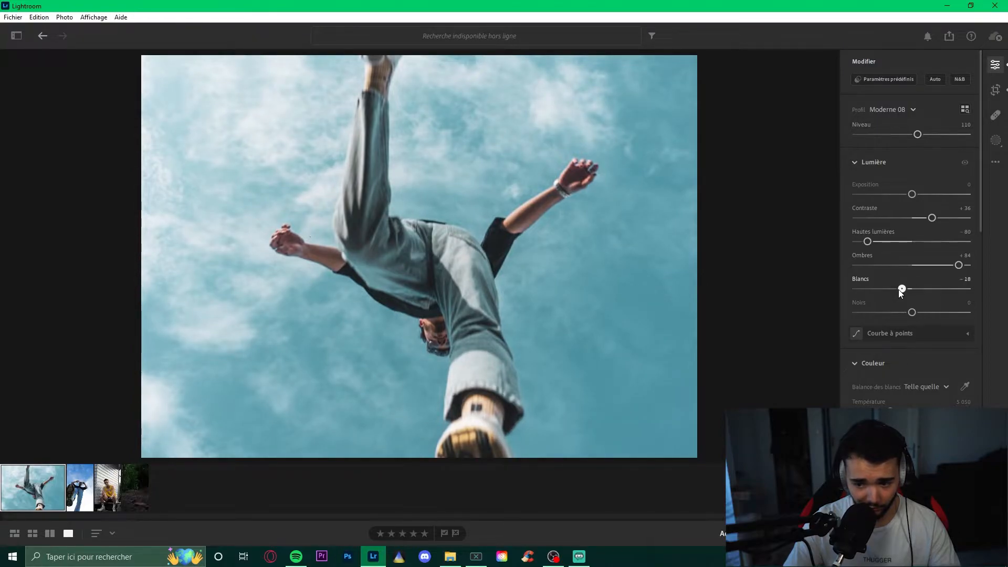
{"action": "left_click_drag", "start_coordinate": [899, 289], "coordinate": [905, 313]}
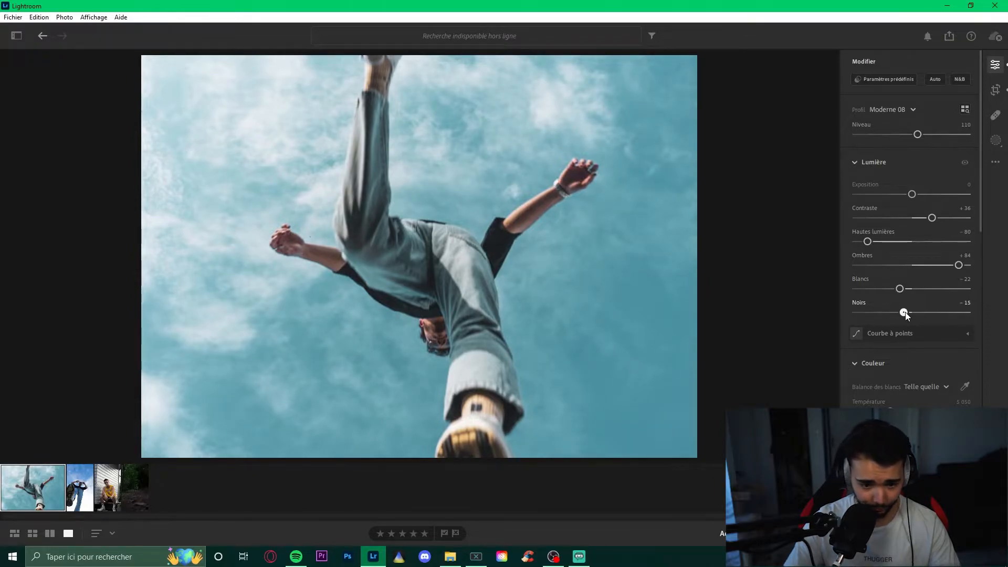
Adjust the photo's overall colour: Température 5 522, Vibrance +10 and Saturation -9
{"action": "scroll", "coordinate": [903, 247], "scroll_direction": "down", "scroll_amount": 1}
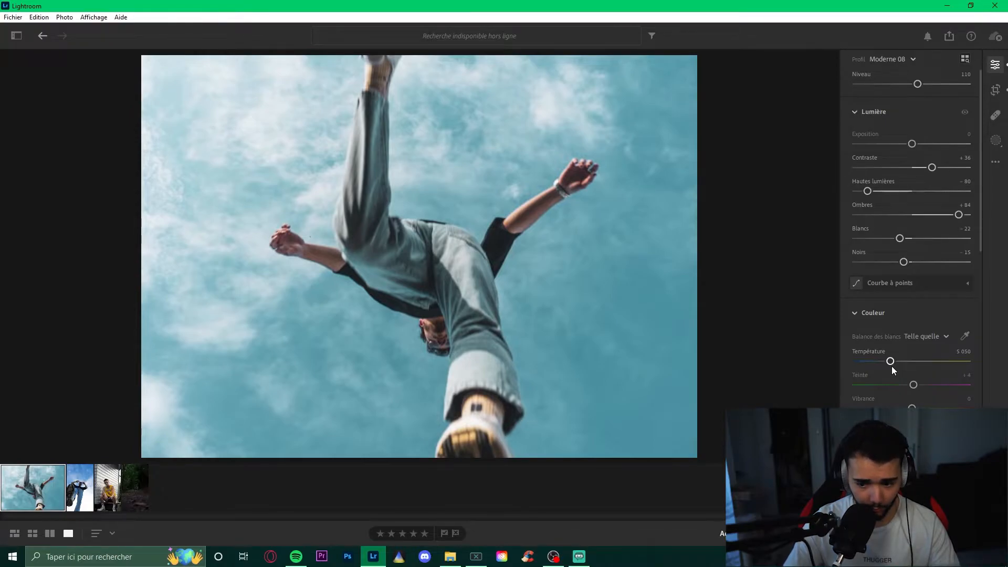
{"action": "left_click_drag", "start_coordinate": [892, 366], "coordinate": [897, 365]}
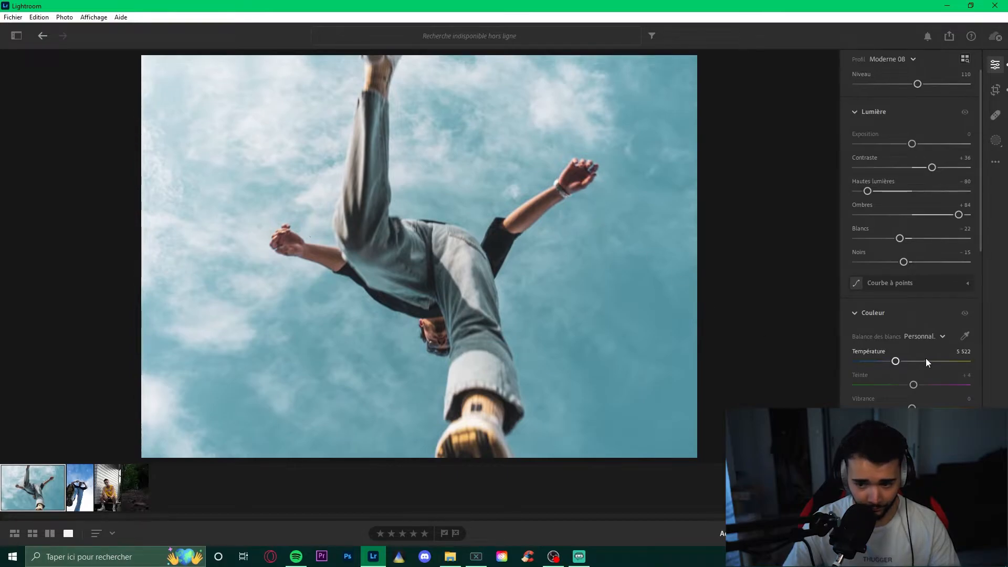
{"action": "scroll", "coordinate": [926, 358], "scroll_direction": "down", "scroll_amount": 1}
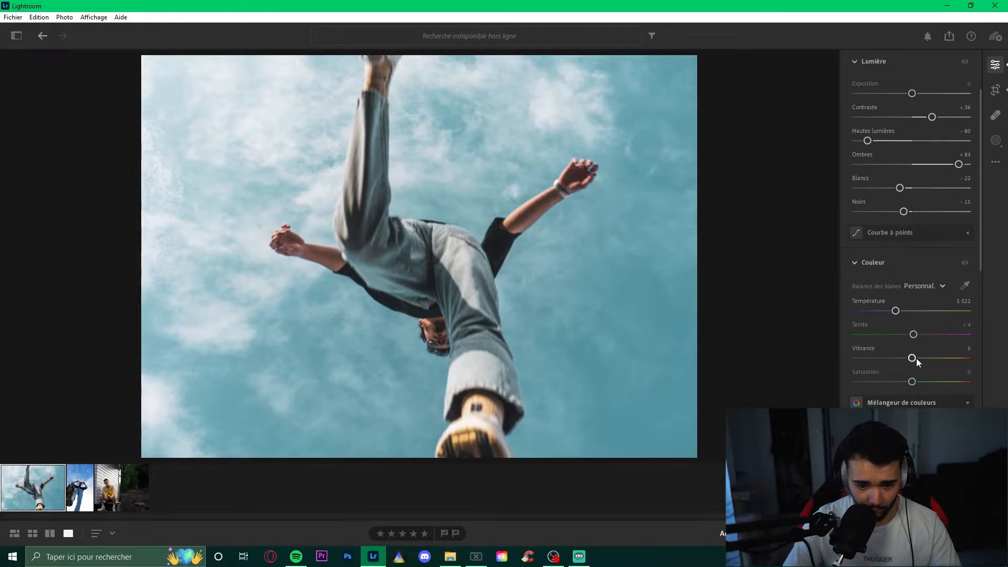
{"action": "left_click_drag", "start_coordinate": [914, 358], "coordinate": [908, 383]}
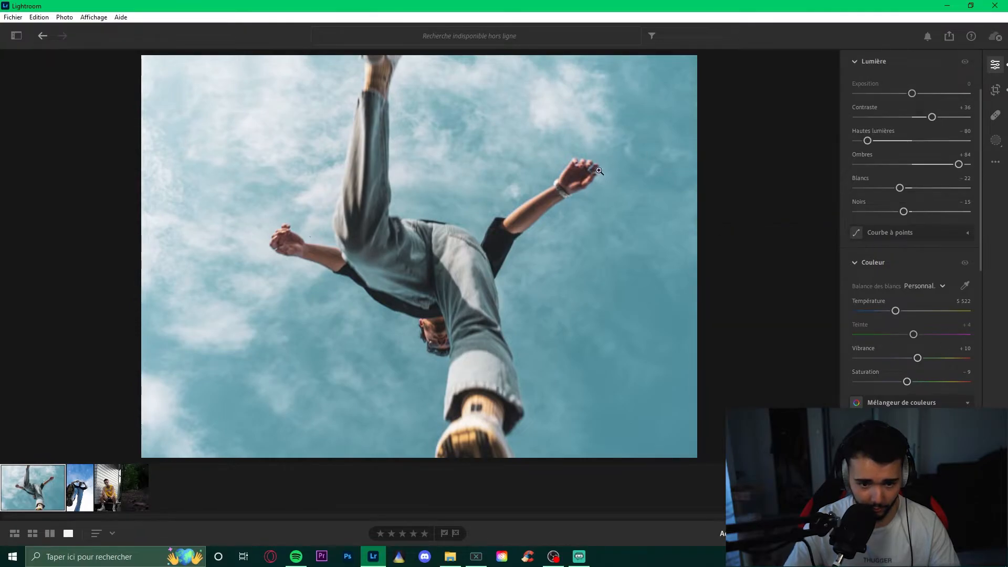
Set the effects Clarté to +30 and Correction du voile to +20, and darken the photo's corners with a vignette
{"action": "scroll", "coordinate": [897, 350], "scroll_direction": "down", "scroll_amount": 1}
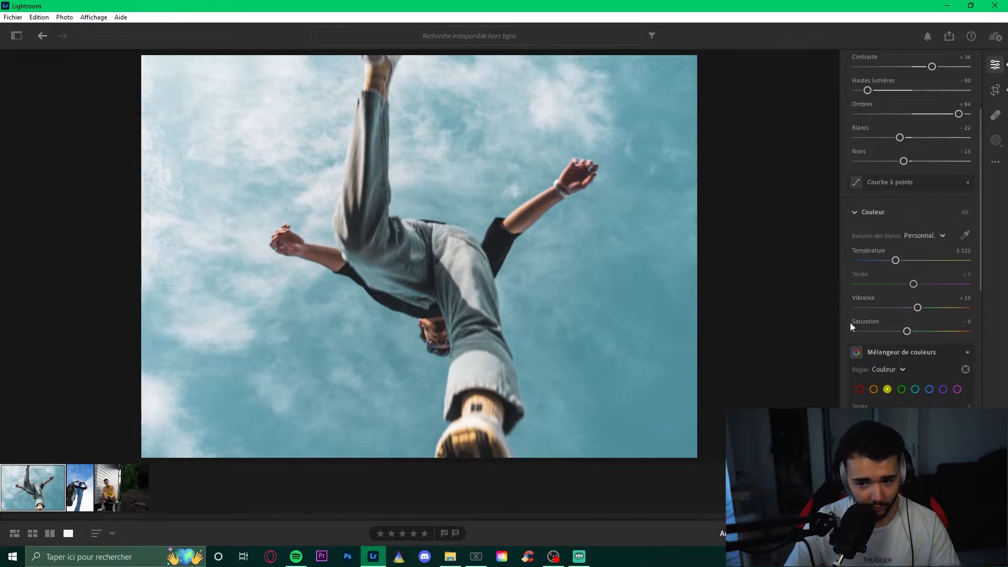
{"action": "left_click", "coordinate": [853, 212]}
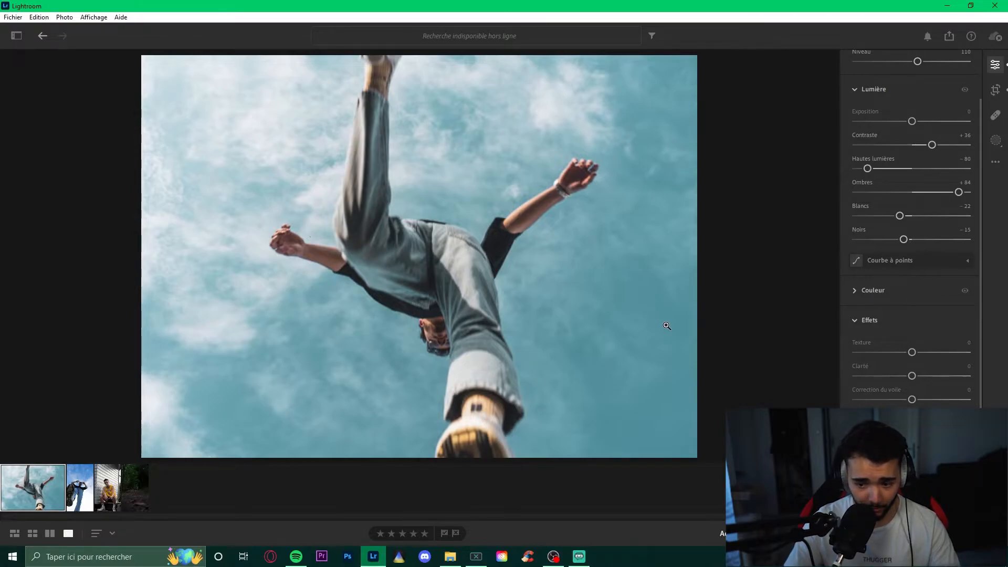
{"action": "left_click_drag", "start_coordinate": [912, 376], "coordinate": [922, 403]}
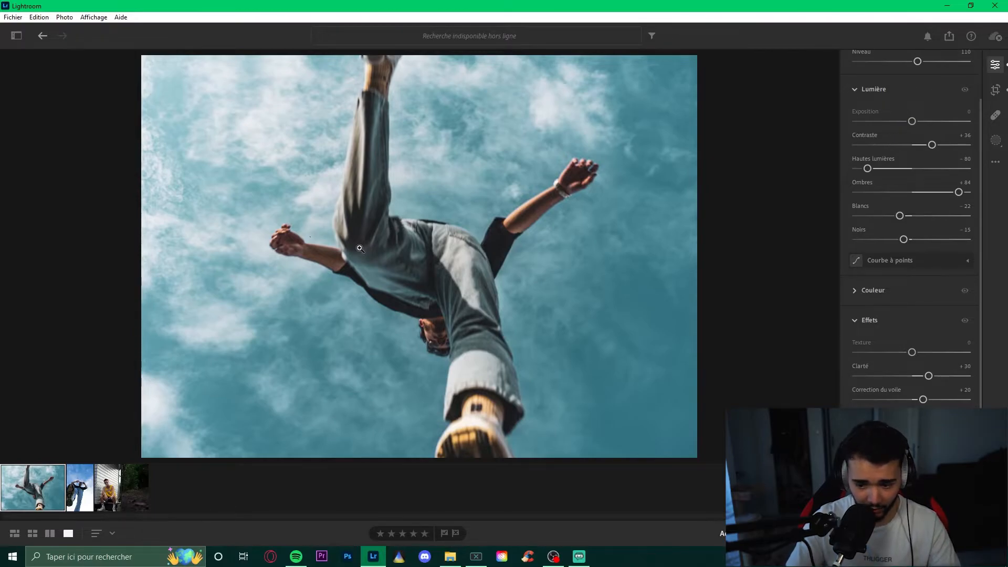
{"action": "left_click_drag", "start_coordinate": [912, 424], "coordinate": [899, 423]}
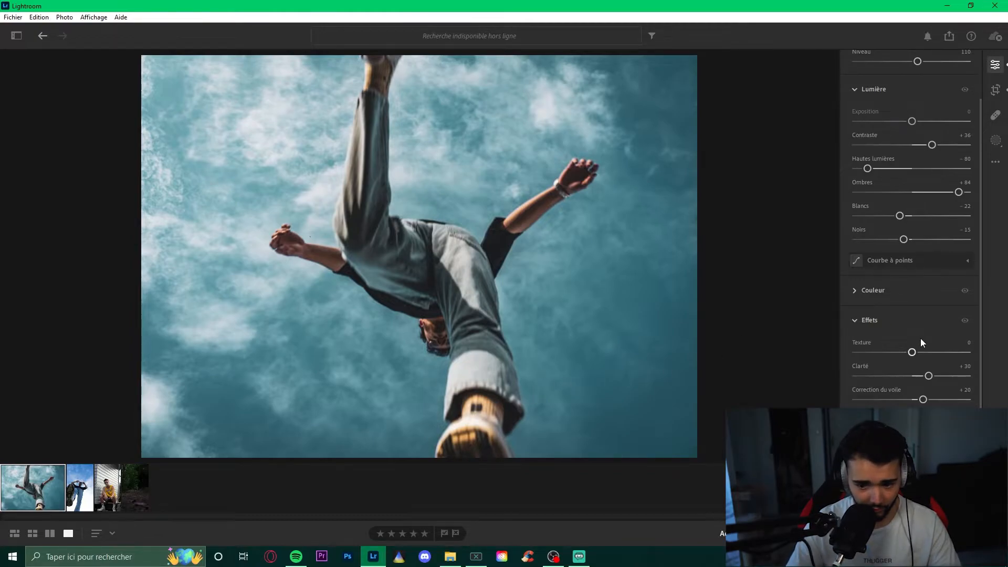
{"action": "scroll", "coordinate": [920, 357], "scroll_direction": "down", "scroll_amount": 1}
{"action": "scroll", "coordinate": [892, 362], "scroll_direction": "up", "scroll_amount": 1}
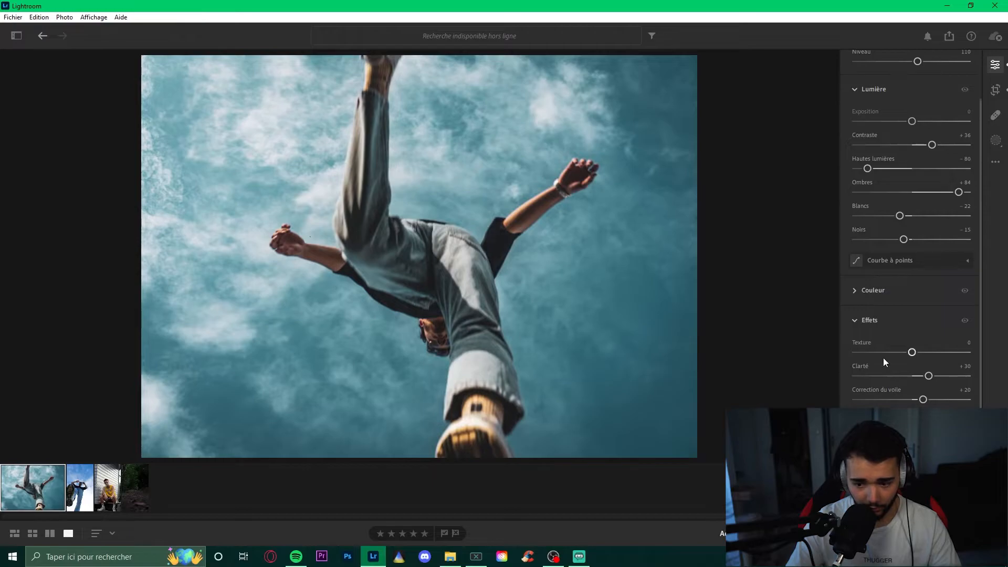
In the colour mixer, set the blues' Teinte to -19 and adjust their Saturation and Luminance
{"action": "left_click", "coordinate": [853, 320]}
{"action": "scroll", "coordinate": [871, 342], "scroll_direction": "up", "scroll_amount": 1}
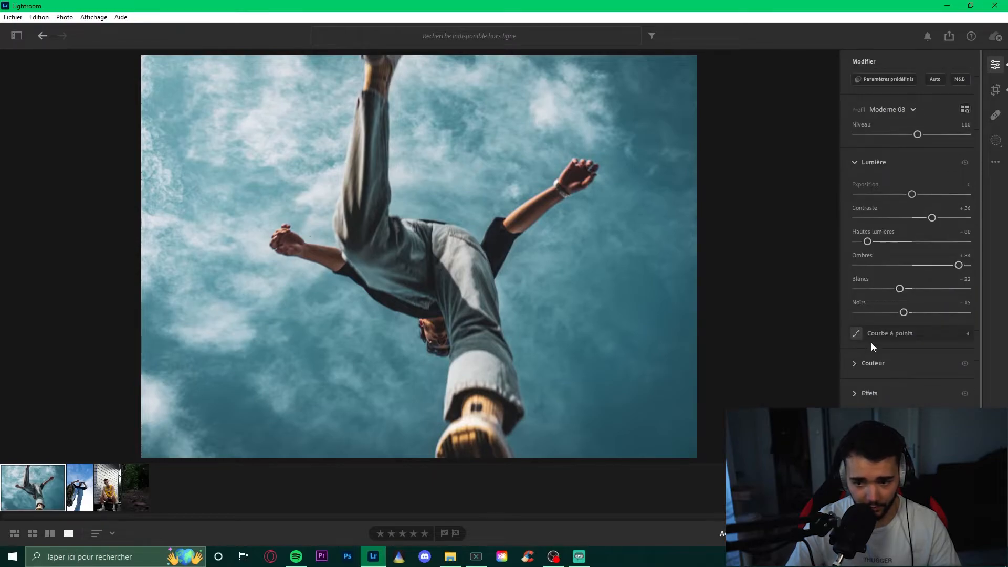
{"action": "left_click", "coordinate": [854, 162]}
{"action": "left_click", "coordinate": [858, 192]}
{"action": "scroll", "coordinate": [878, 303], "scroll_direction": "down", "scroll_amount": 3}
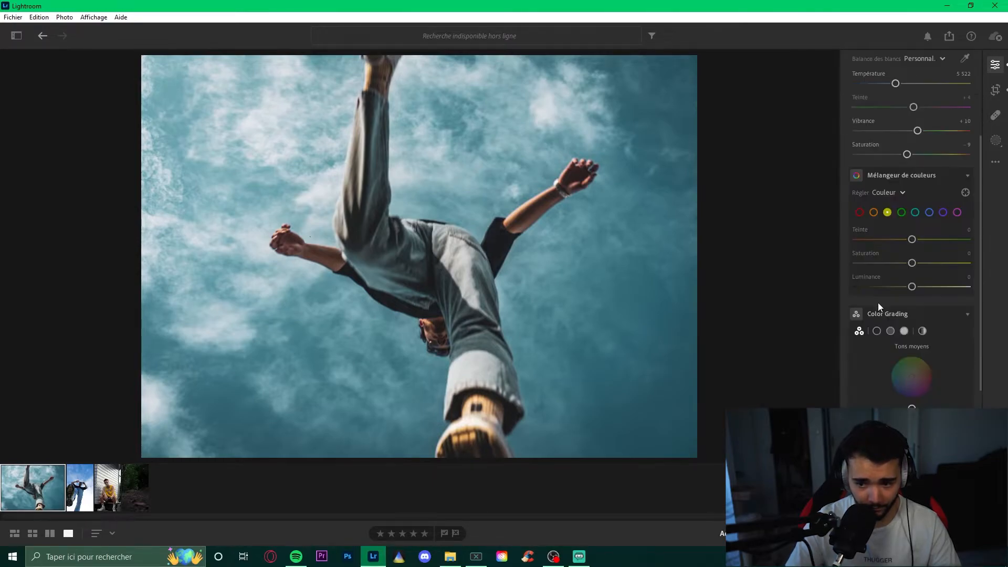
{"action": "left_click", "coordinate": [928, 213]}
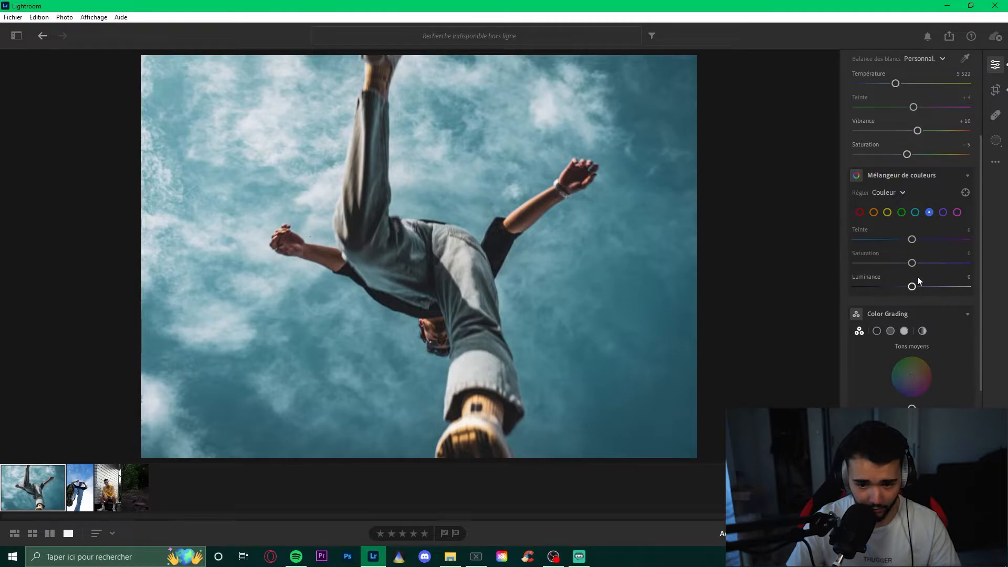
{"action": "left_click_drag", "start_coordinate": [912, 240], "coordinate": [901, 241]}
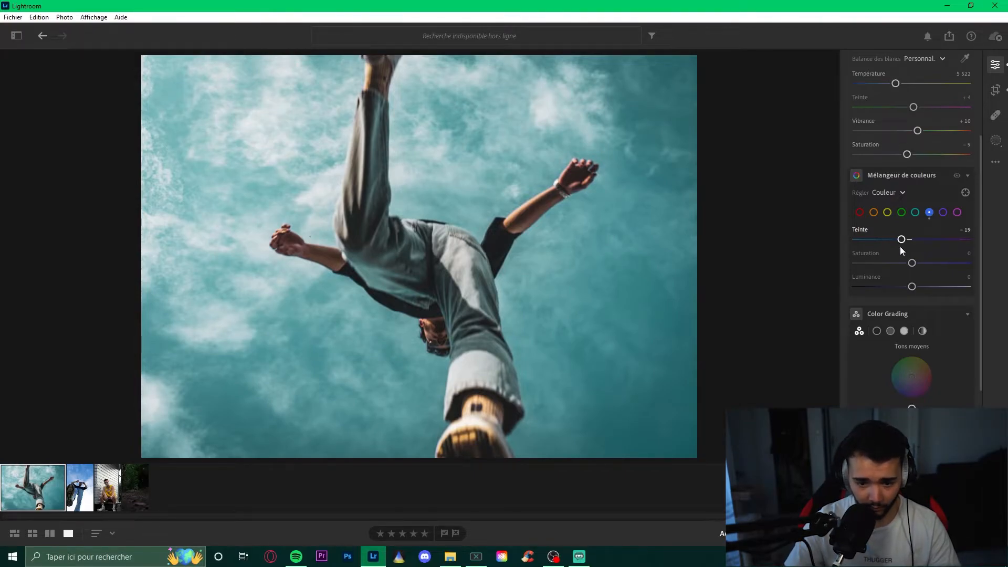
{"action": "left_click_drag", "start_coordinate": [912, 263], "coordinate": [907, 287]}
In the colour mixer, set the oranges' Teinte to +8 and Saturation to +22, and slightly lower their Luminance
{"action": "left_click", "coordinate": [874, 212]}
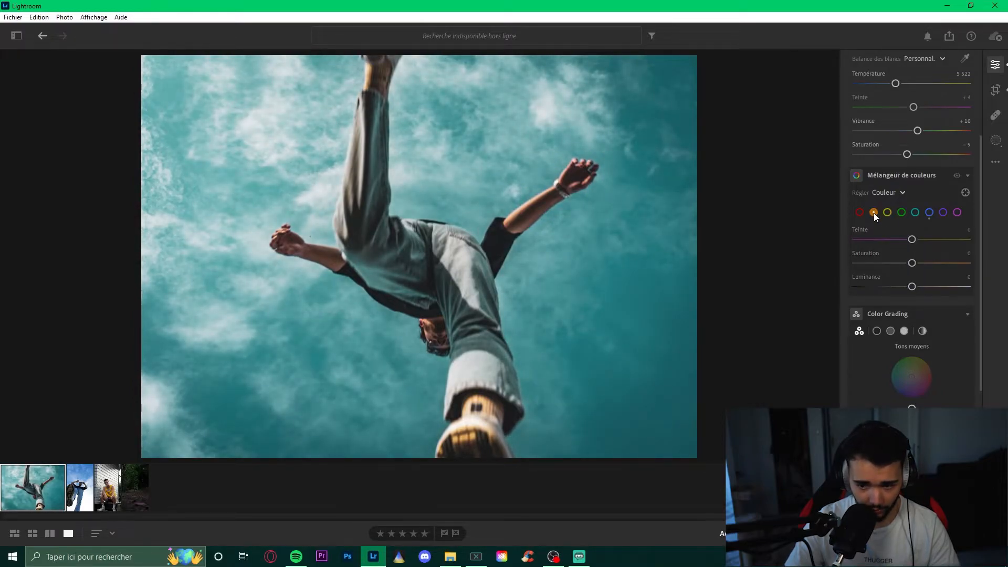
{"action": "left_click_drag", "start_coordinate": [913, 239], "coordinate": [929, 279]}
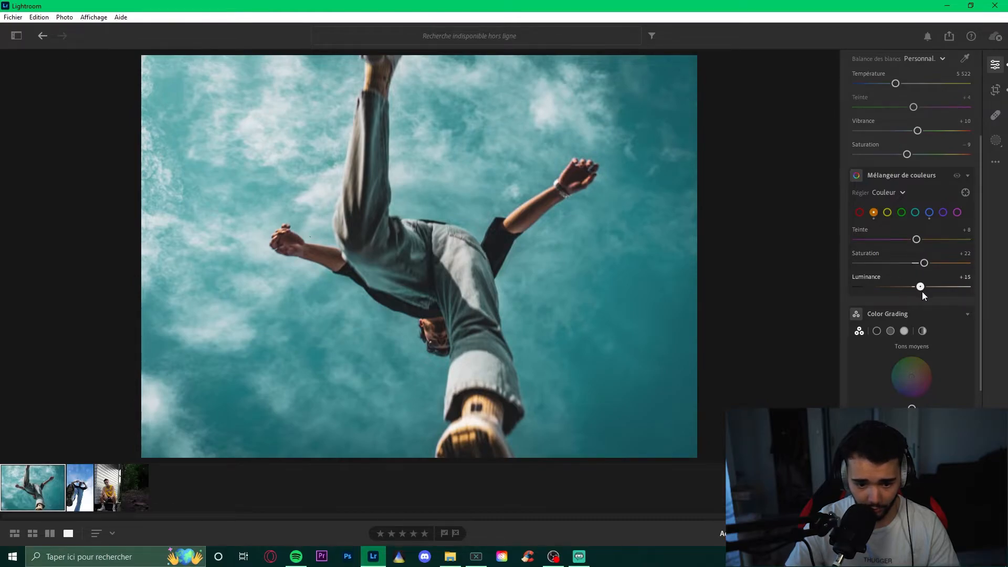
{"action": "left_click_drag", "start_coordinate": [923, 292], "coordinate": [904, 286]}
In the colour mixer, set the aquas' Teinte to +32 and Luminance to +43
{"action": "left_click", "coordinate": [915, 213]}
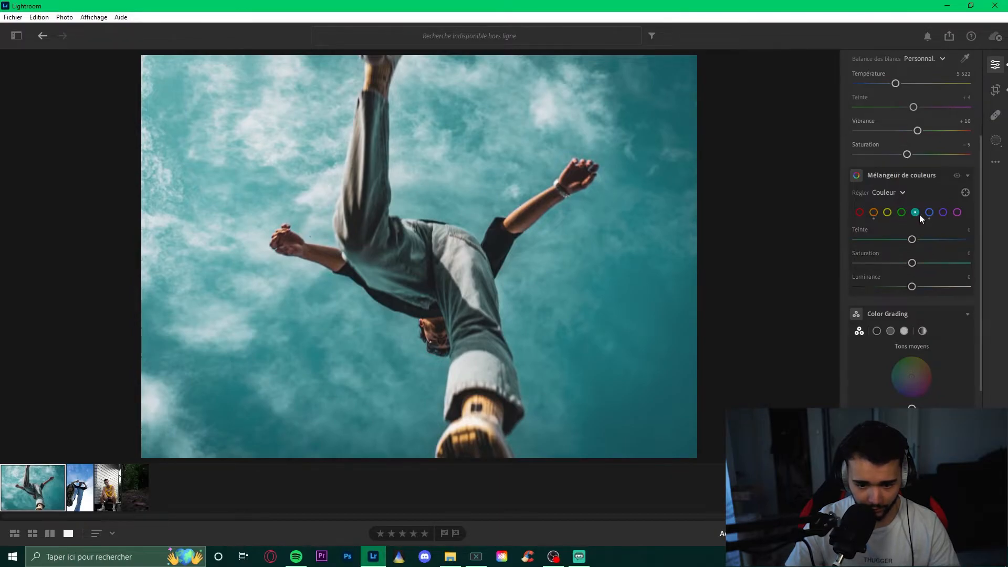
{"action": "left_click_drag", "start_coordinate": [913, 244], "coordinate": [937, 246]}
{"action": "left_click_drag", "start_coordinate": [846, 246], "coordinate": [938, 286]}
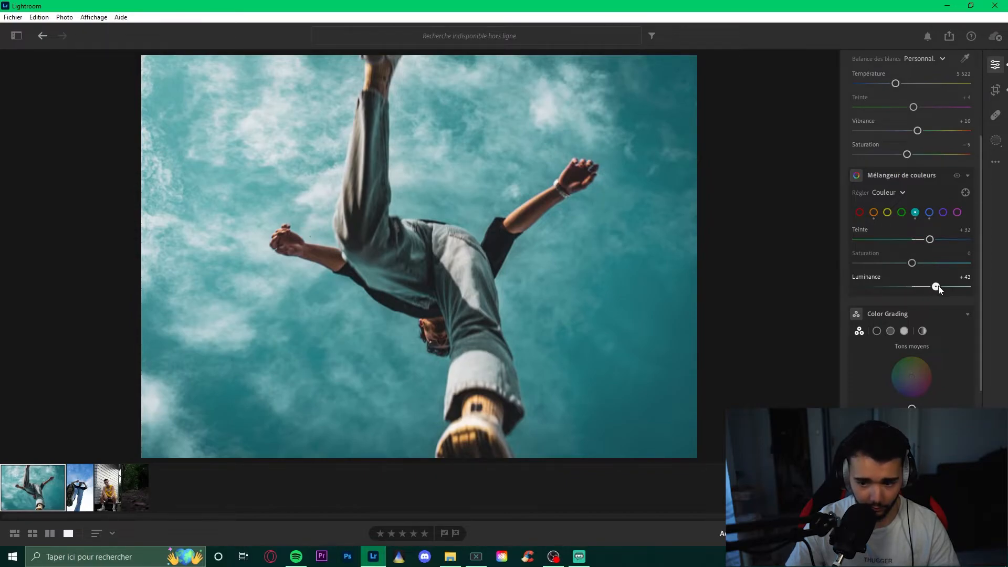
In the colour mixer, set the yellows' Teinte to 0, Saturation to +25 and Luminance to +20
{"action": "left_click", "coordinate": [888, 212]}
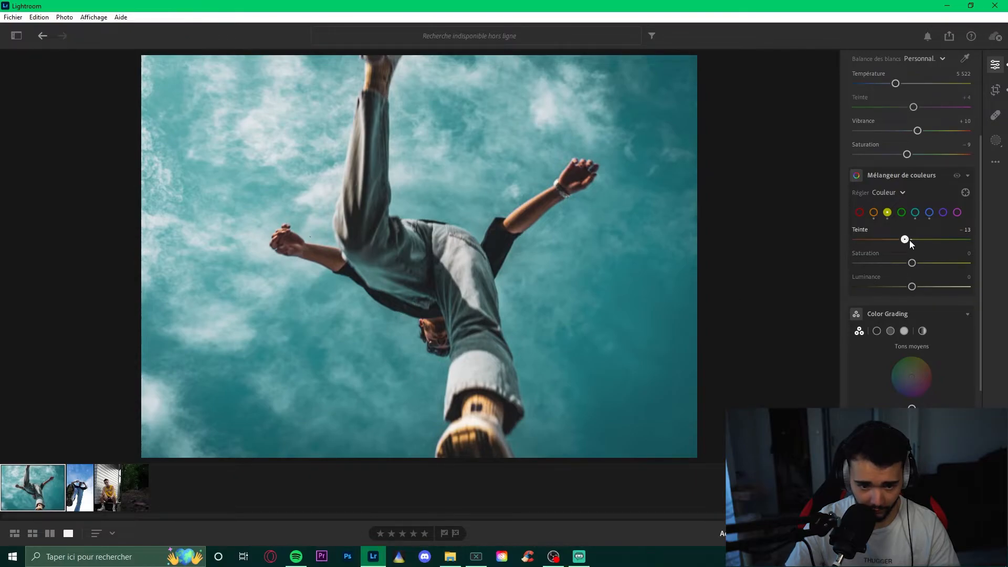
{"action": "left_click_drag", "start_coordinate": [918, 240], "coordinate": [920, 240]}
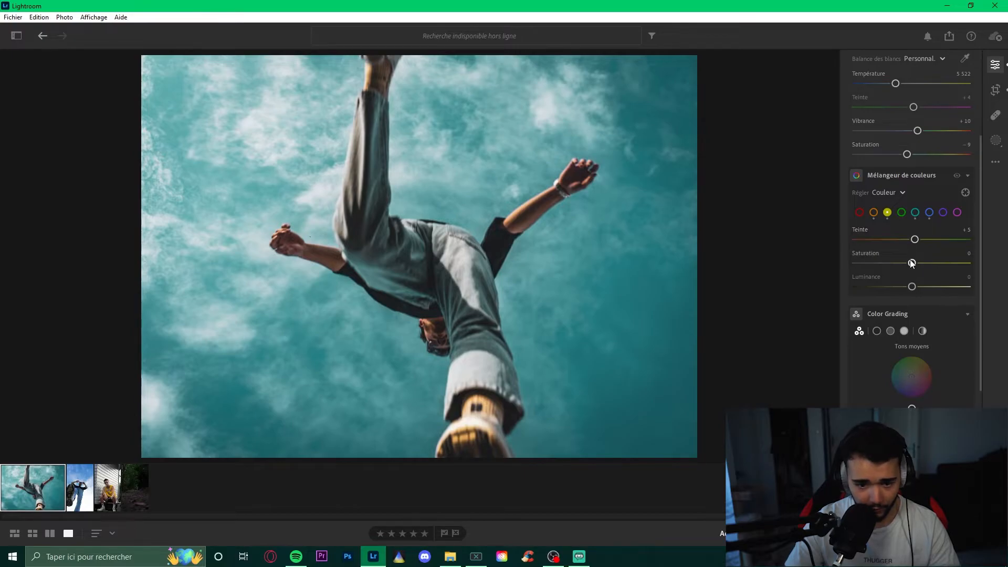
{"action": "double_click", "coordinate": [915, 239]}
{"action": "left_click_drag", "start_coordinate": [916, 263], "coordinate": [923, 287]}
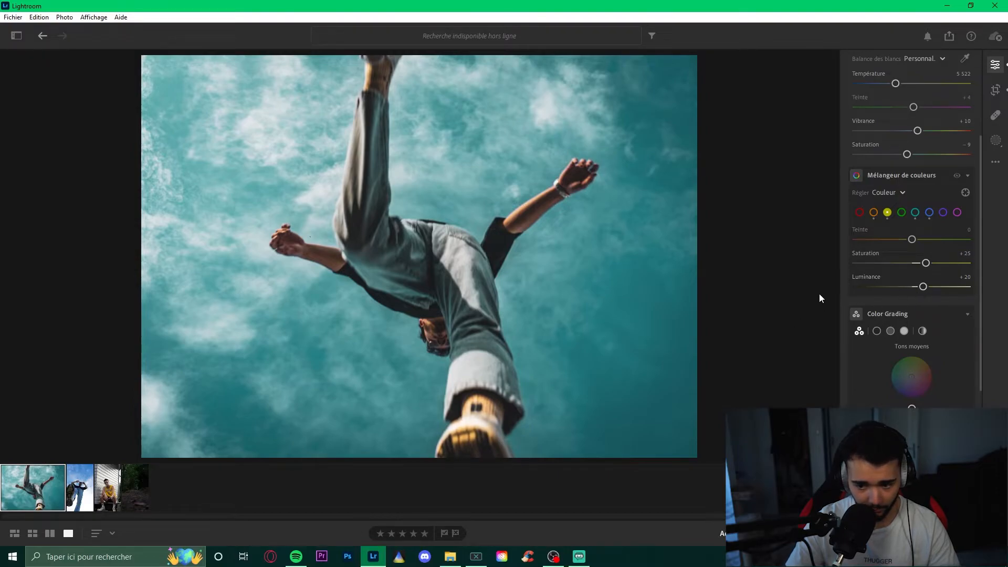
In Color Grading, tint the shadows slightly orange and the highlights slightly blue
{"action": "scroll", "coordinate": [912, 315], "scroll_direction": "down", "scroll_amount": 1}
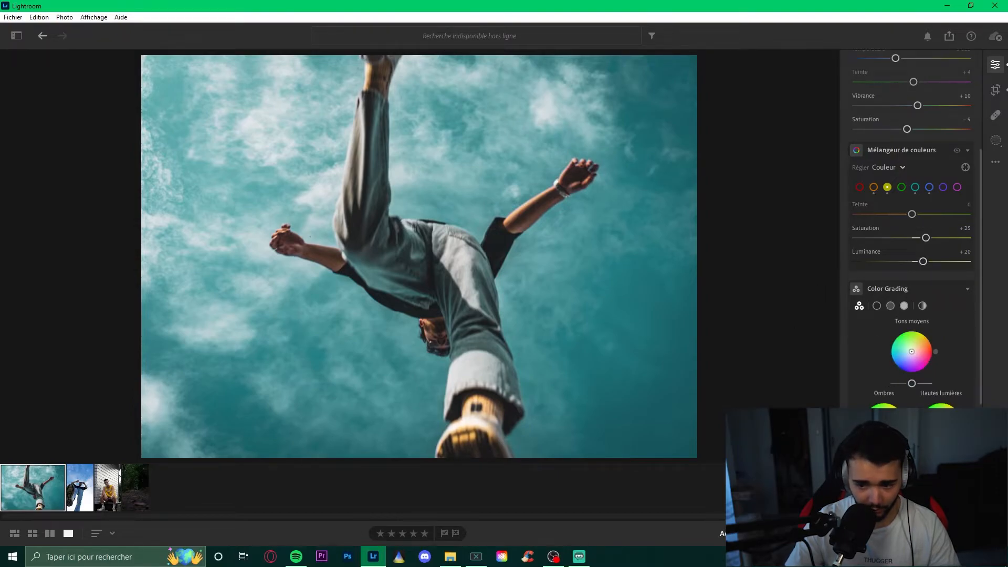
{"action": "scroll", "coordinate": [862, 299], "scroll_direction": "down", "scroll_amount": 2}
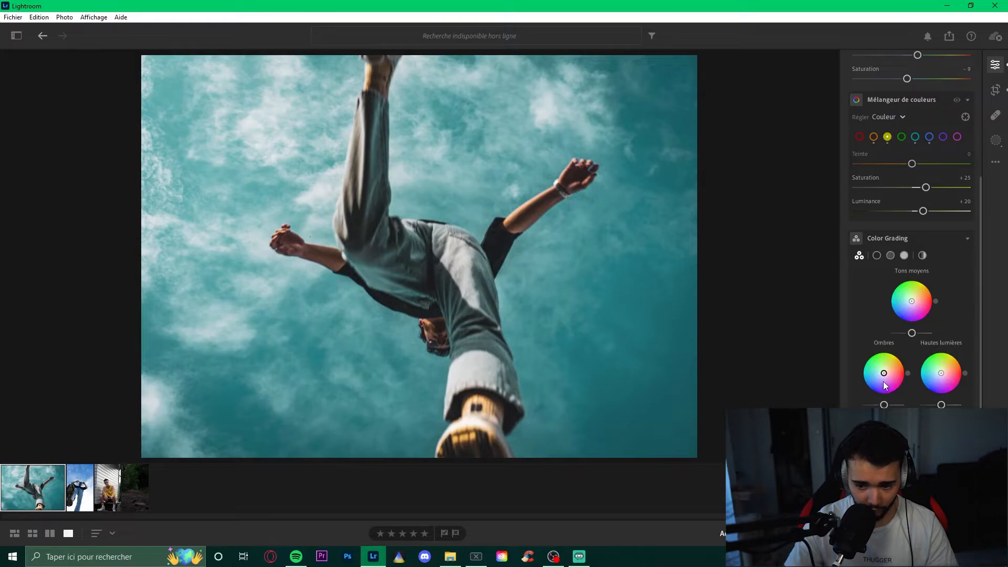
{"action": "left_click_drag", "start_coordinate": [879, 376], "coordinate": [901, 370]}
{"action": "left_click", "coordinate": [919, 384]}
{"action": "mouse_move", "coordinate": [941, 373]}
{"action": "left_mouse_down"}
{"action": "mouse_move", "coordinate": [930, 378]}
{"action": "mouse_move", "coordinate": [939, 379]}
{"action": "left_mouse_up"}
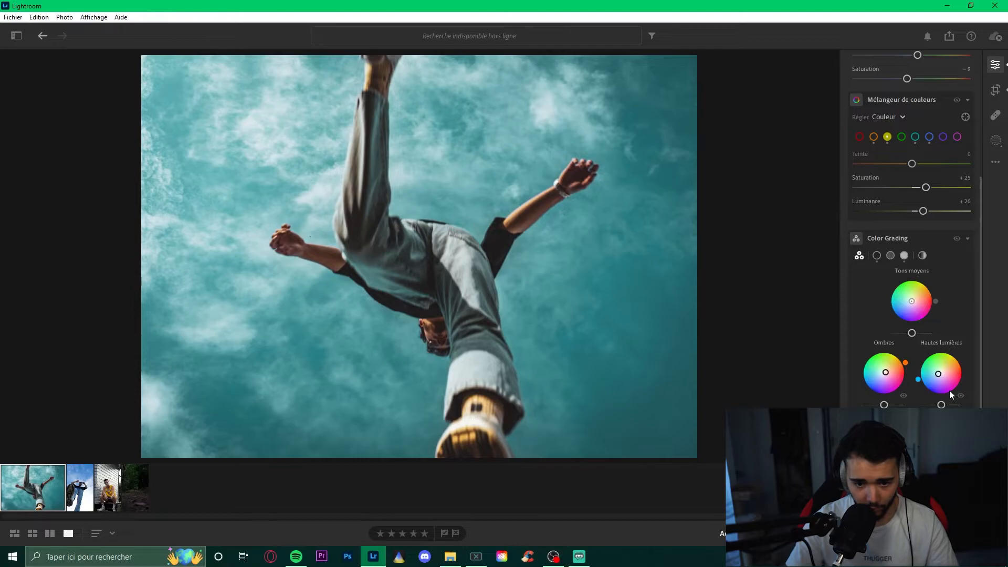
Remove the small bird in the sky beside the forearm with the healing tool in Dupliquer mode at Taille 4
{"action": "left_click", "coordinate": [310, 238]}
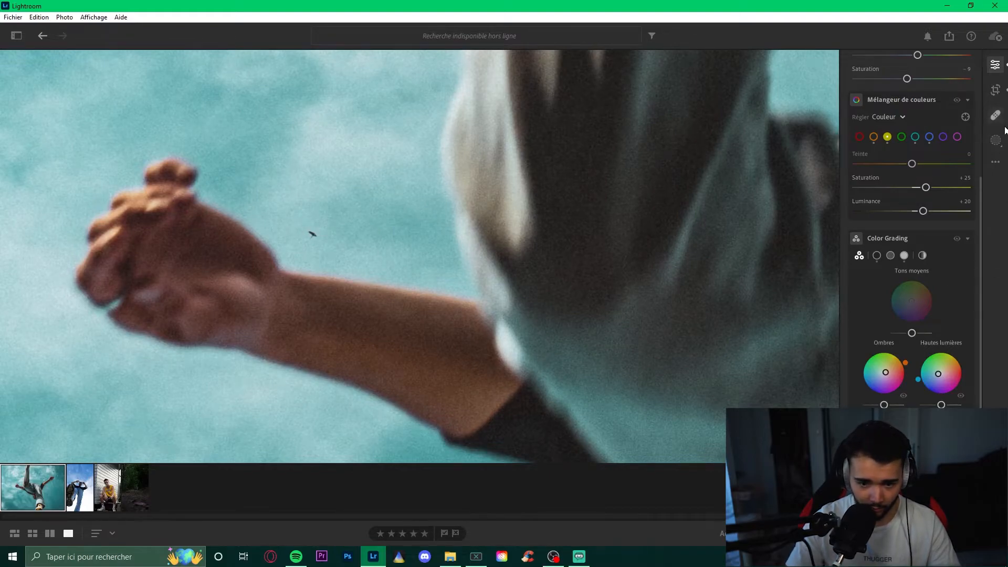
{"action": "key", "text": "h"}
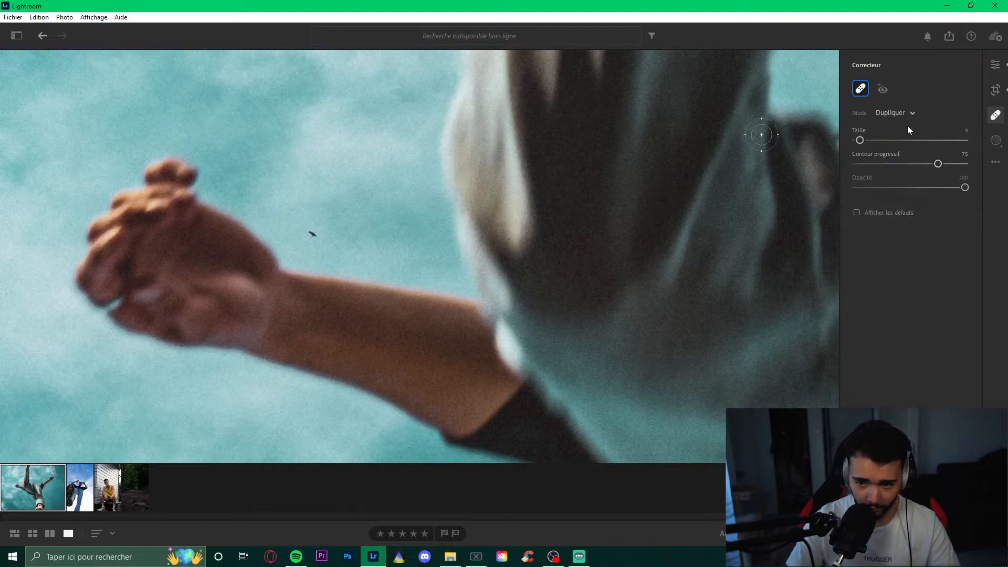
{"action": "left_click", "coordinate": [886, 113]}
{"action": "left_click", "coordinate": [888, 115]}
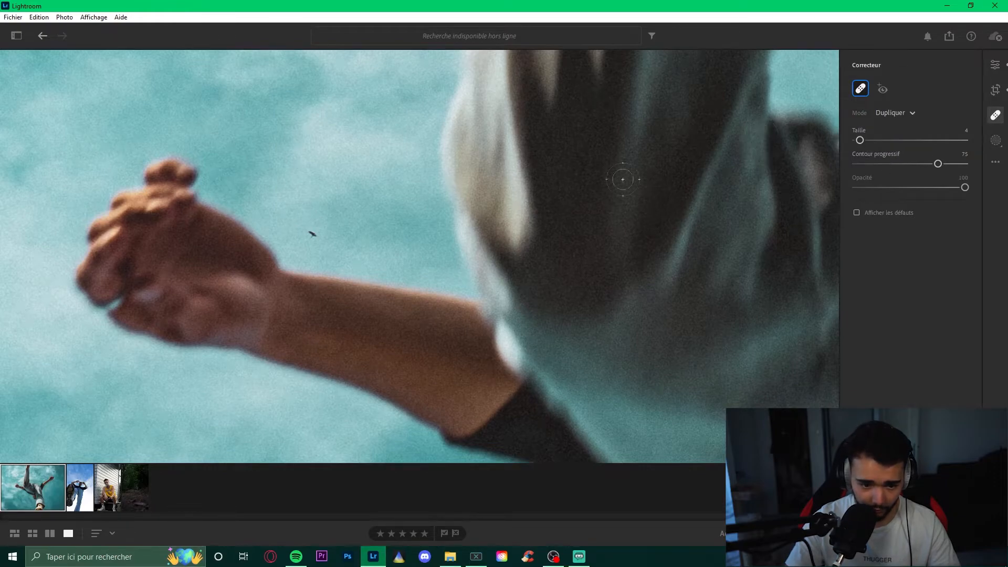
{"action": "left_click", "coordinate": [312, 234]}
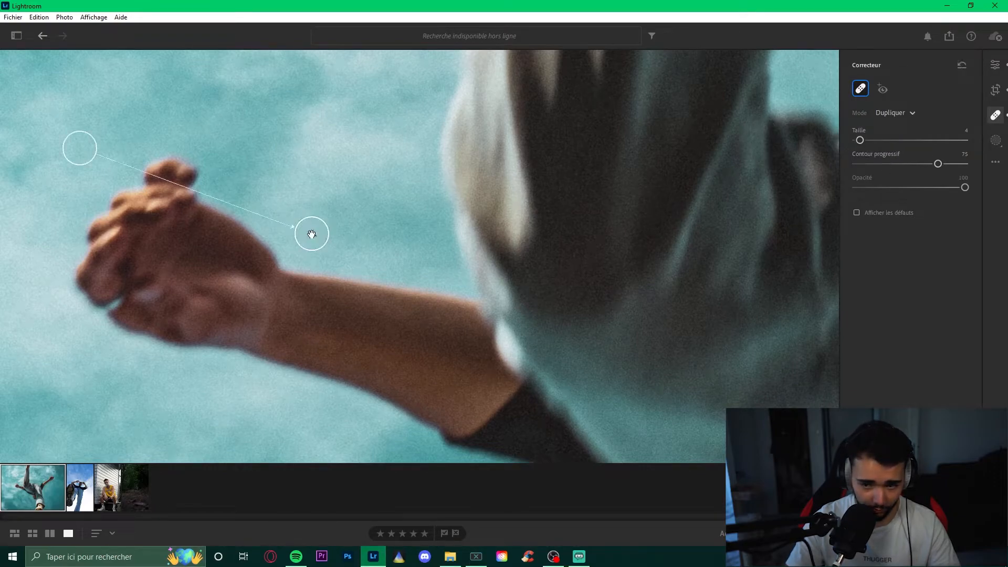
{"action": "left_click", "coordinate": [995, 64]}
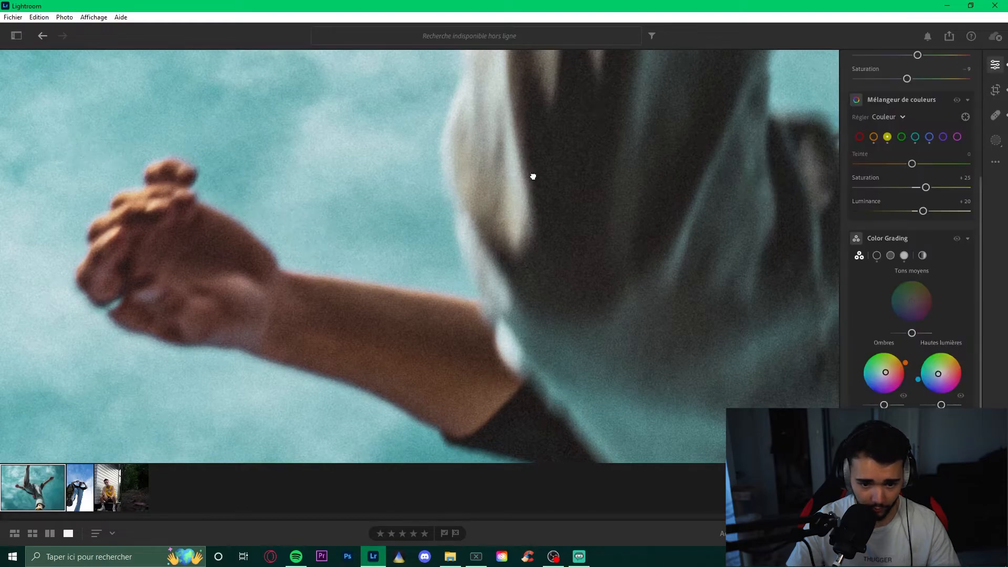
{"action": "left_click", "coordinate": [531, 174]}
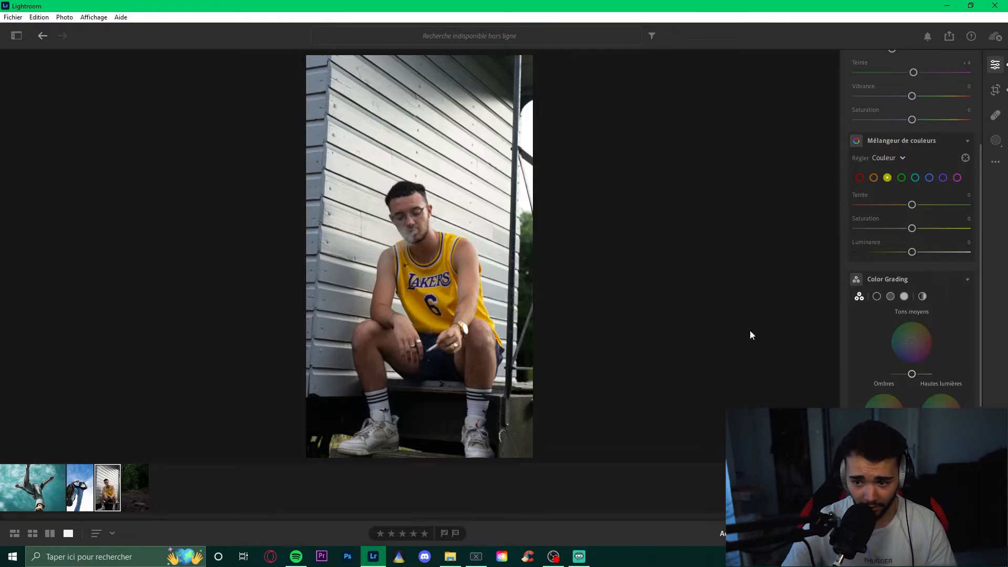
Apply the Moderne 08 profile to the photo of the seated man in the yellow Lakers jersey
{"action": "scroll", "coordinate": [952, 226], "scroll_direction": "up", "scroll_amount": 4}
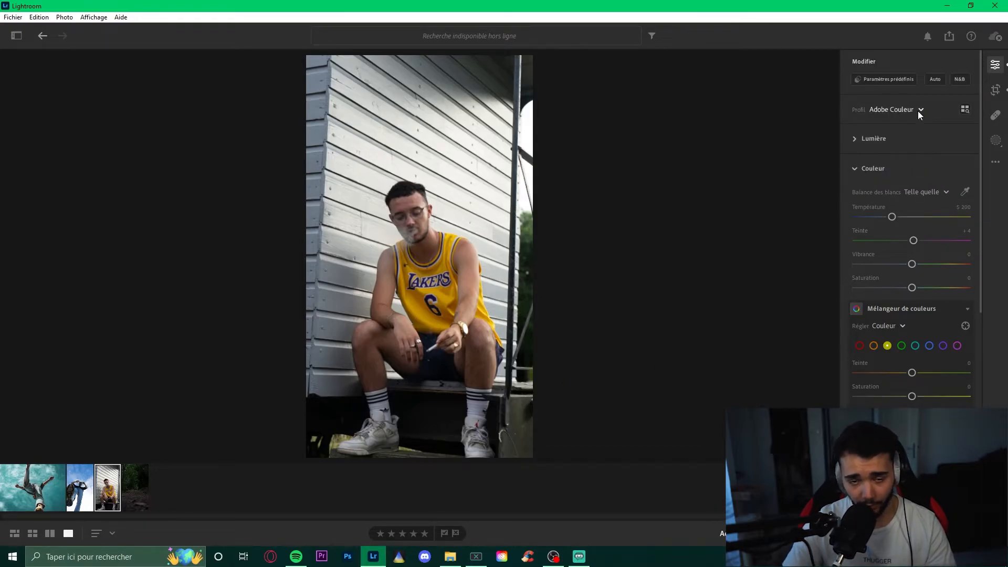
{"action": "left_click", "coordinate": [919, 112]}
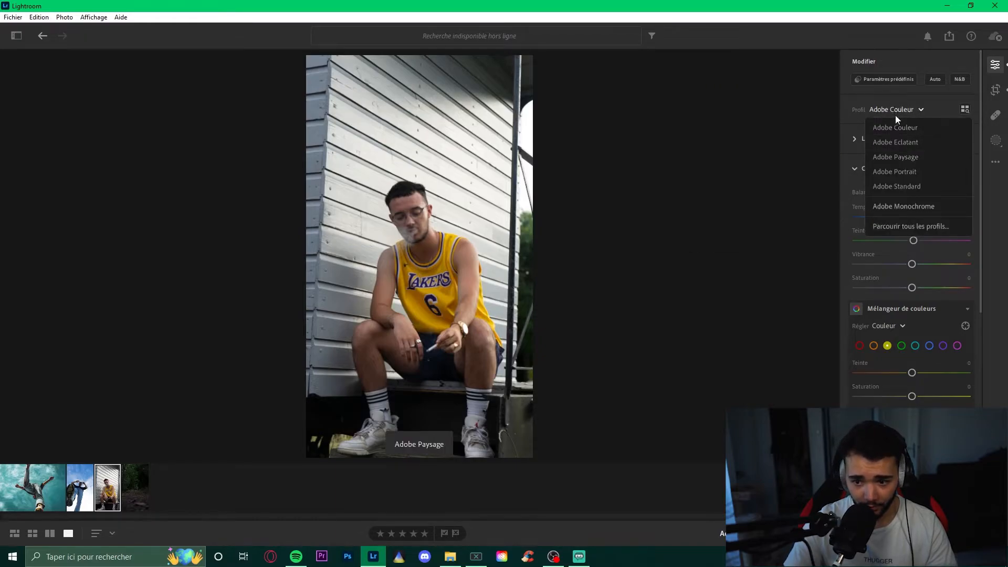
{"action": "left_click", "coordinate": [899, 228]}
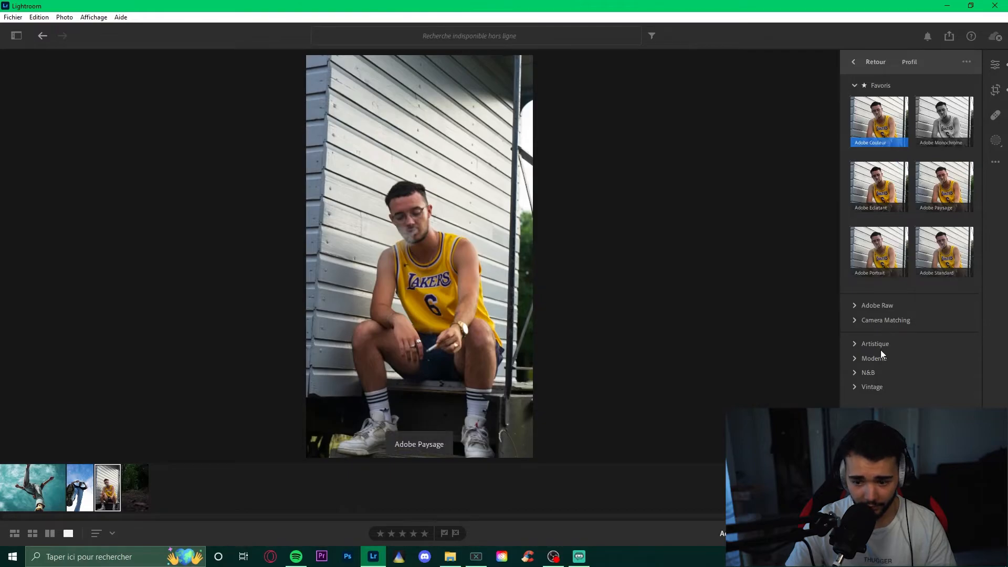
{"action": "left_click", "coordinate": [873, 361]}
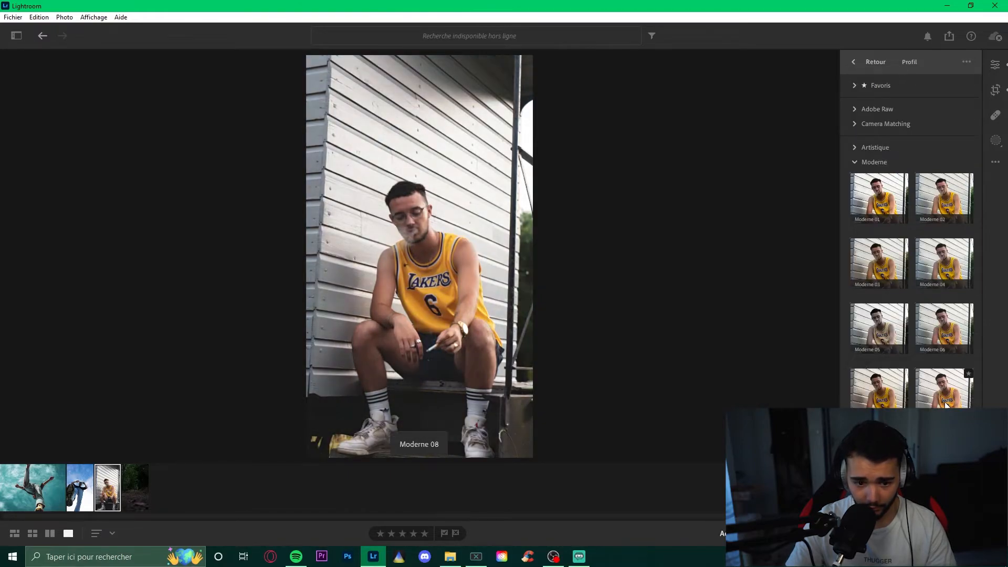
{"action": "left_click", "coordinate": [995, 64]}
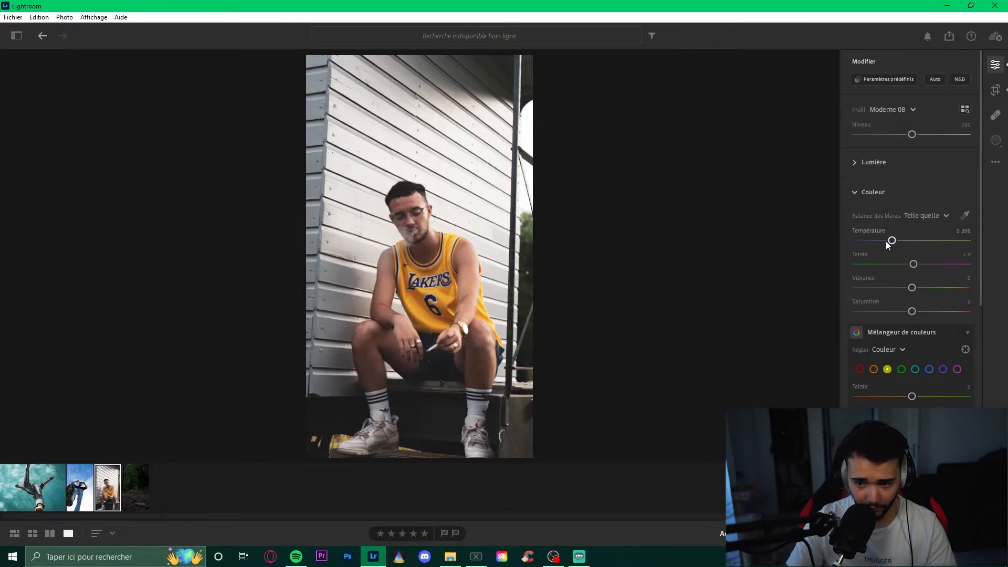
In Lumière, set Exposition to +0,24, Contraste to +40, Hautes lumières to -100, Ombres to +23, Blancs to -25 and Noirs to -29
{"action": "left_click", "coordinate": [856, 165]}
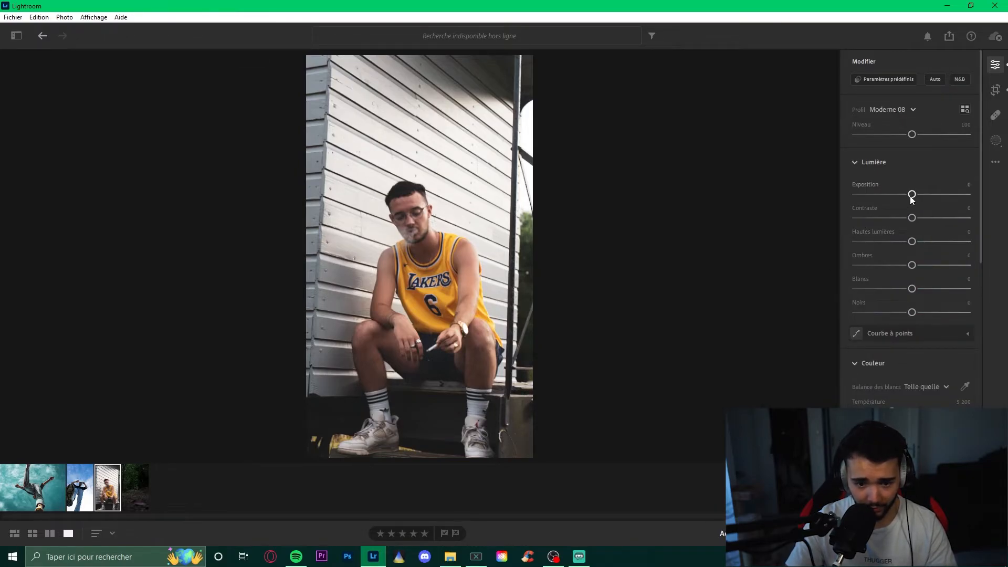
{"action": "left_click_drag", "start_coordinate": [913, 199], "coordinate": [915, 195]}
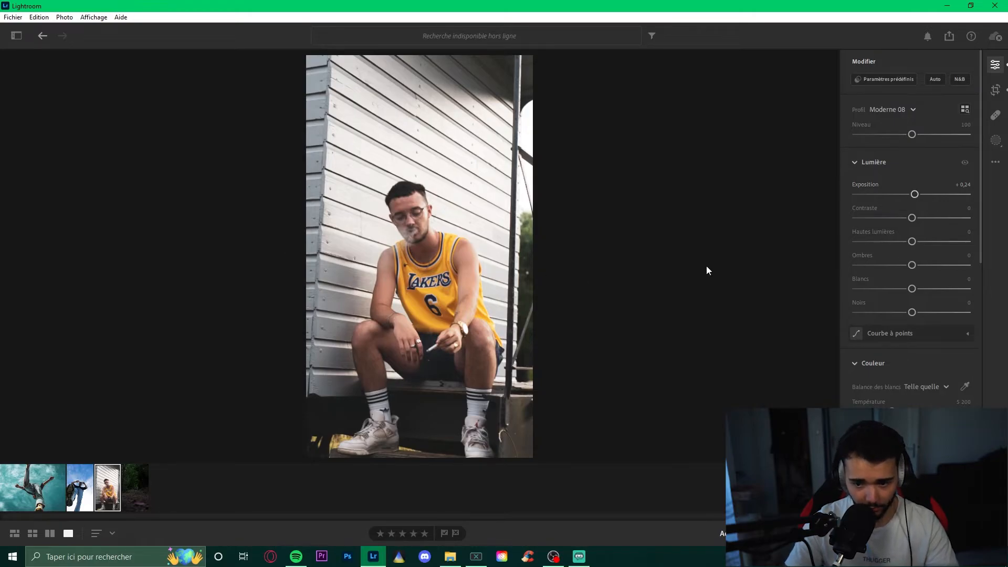
{"action": "left_click_drag", "start_coordinate": [913, 218], "coordinate": [828, 243]}
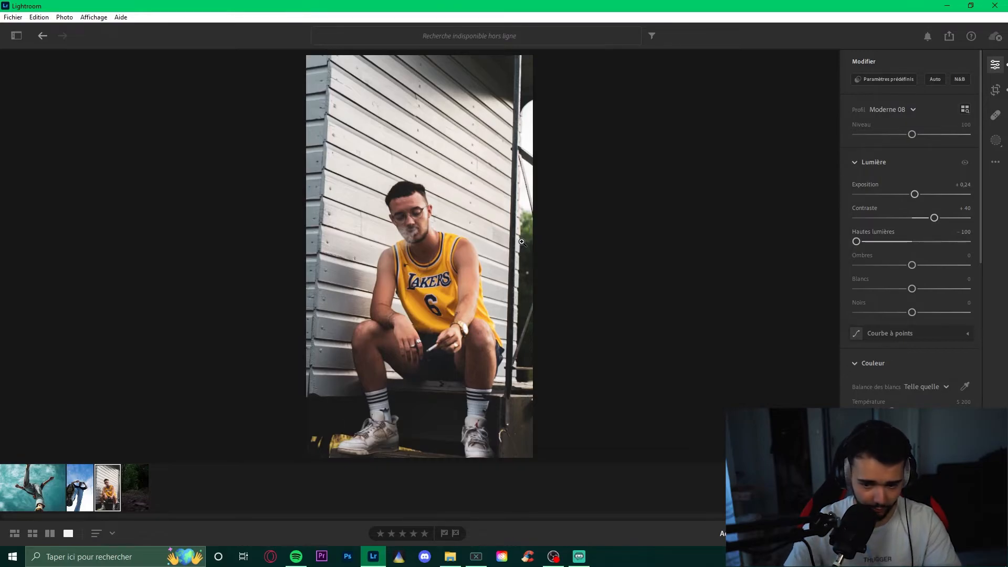
{"action": "mouse_move", "coordinate": [912, 265]}
{"action": "left_mouse_down"}
{"action": "mouse_move", "coordinate": [969, 267]}
{"action": "mouse_move", "coordinate": [922, 267]}
{"action": "left_mouse_up"}
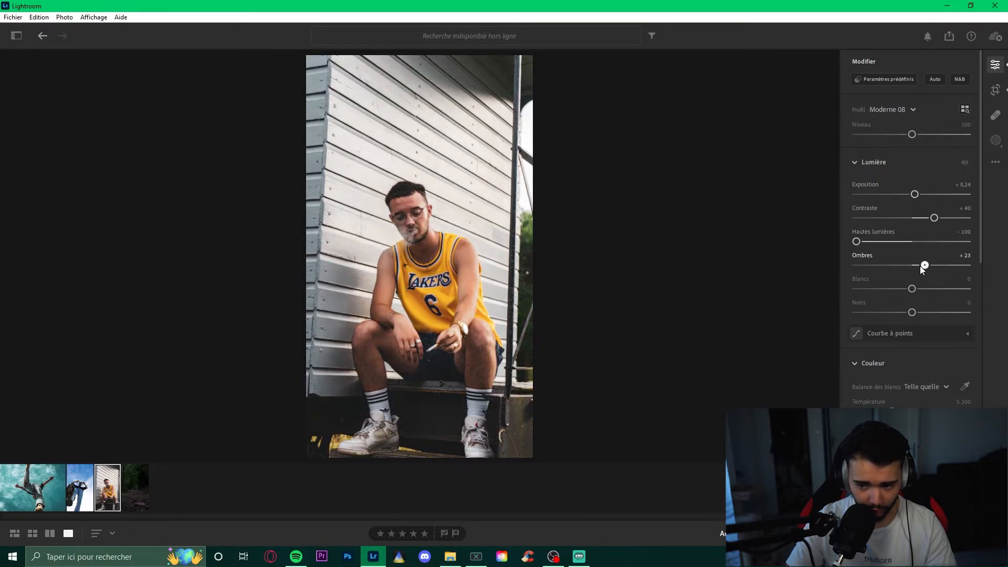
{"action": "left_click_drag", "start_coordinate": [914, 288], "coordinate": [898, 313]}
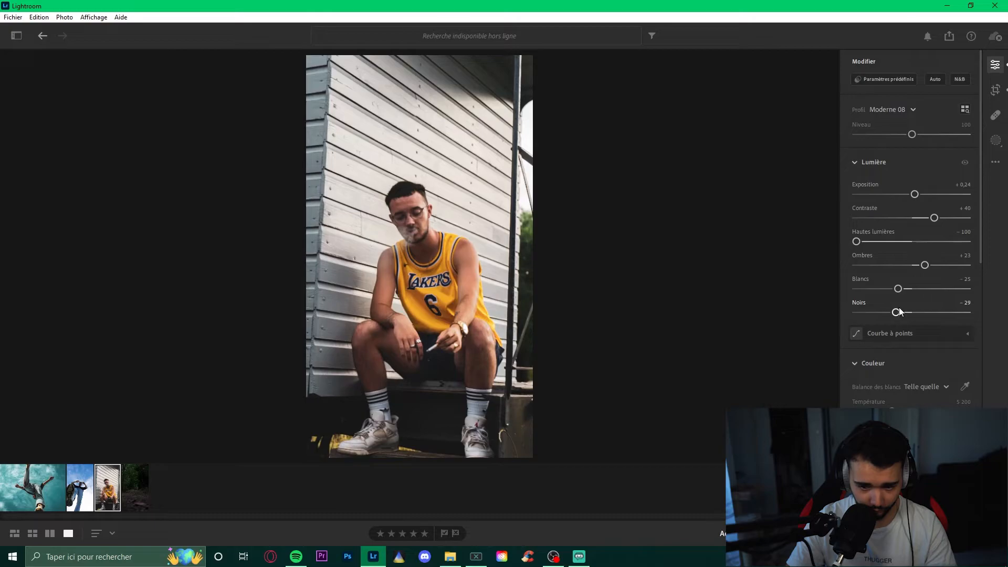
Crop the photo to a 4 x 5 ratio and move the image slightly upward inside the crop frame
{"action": "left_click", "coordinate": [995, 89]}
{"action": "left_click", "coordinate": [911, 85]}
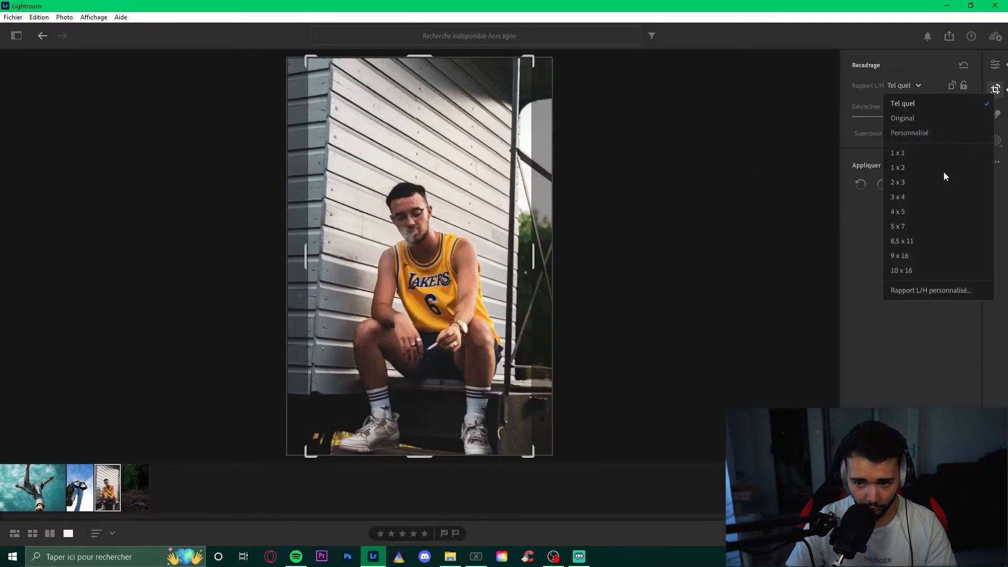
{"action": "left_click", "coordinate": [916, 202]}
{"action": "left_click", "coordinate": [914, 85]}
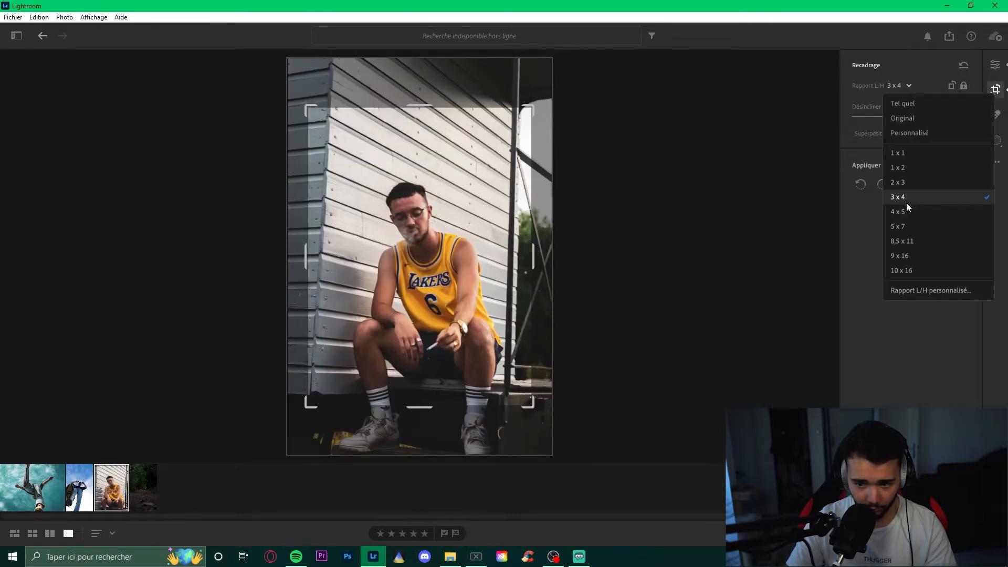
{"action": "left_click", "coordinate": [903, 212]}
{"action": "left_click_drag", "start_coordinate": [400, 293], "coordinate": [400, 286]}
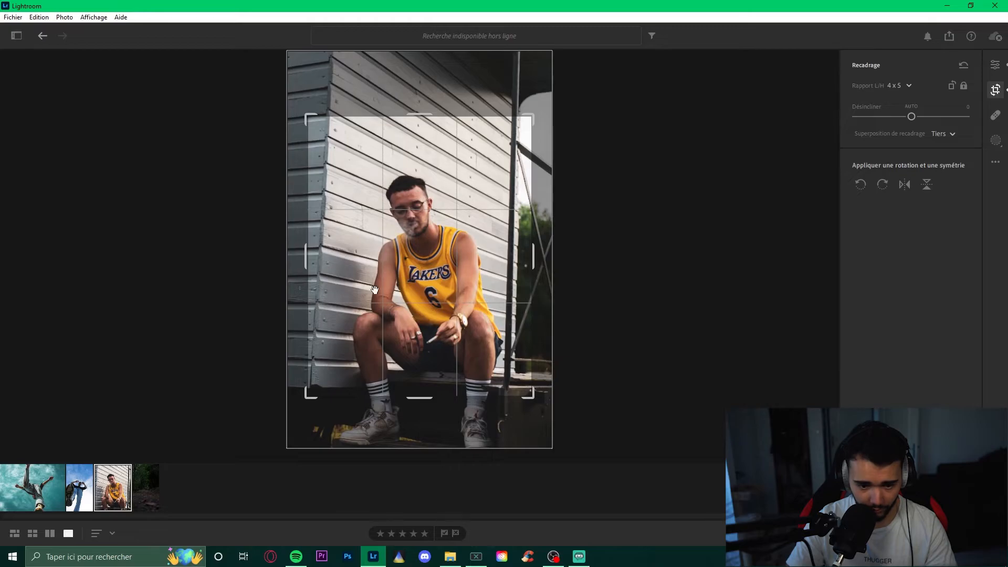
{"action": "left_click", "coordinate": [990, 64]}
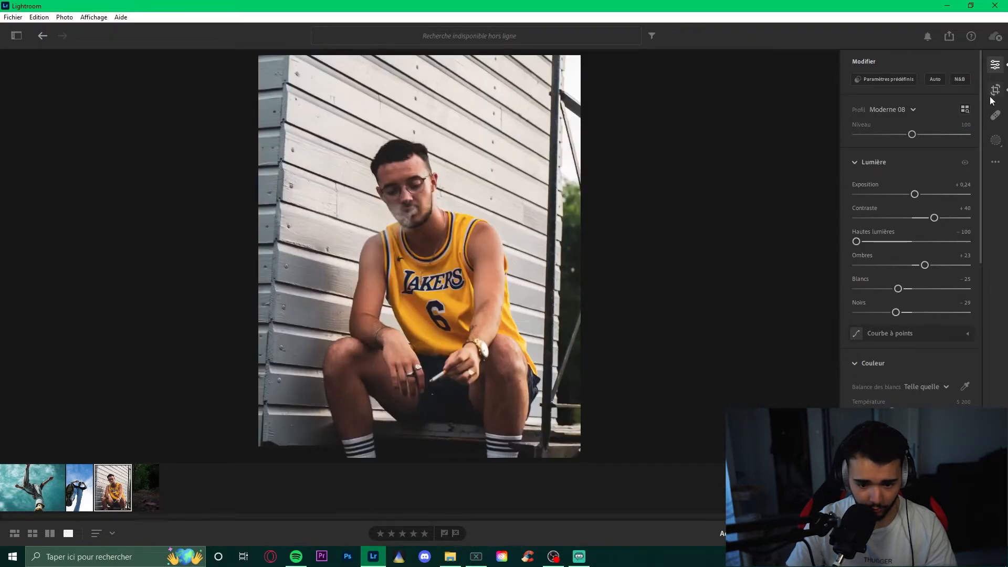
{"action": "key", "text": "c"}
{"action": "left_click_drag", "start_coordinate": [426, 312], "coordinate": [426, 310]}
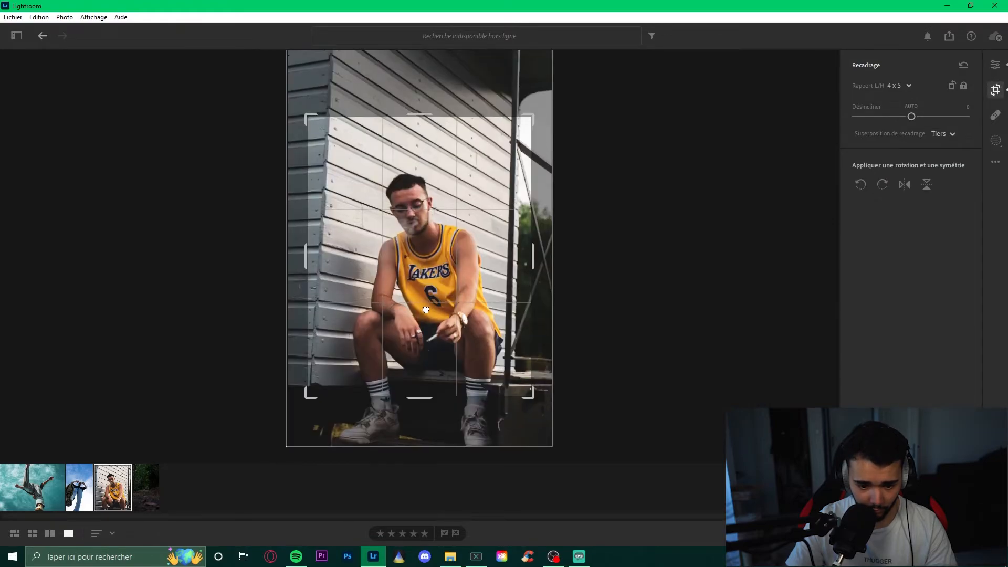
{"action": "left_click", "coordinate": [996, 65]}
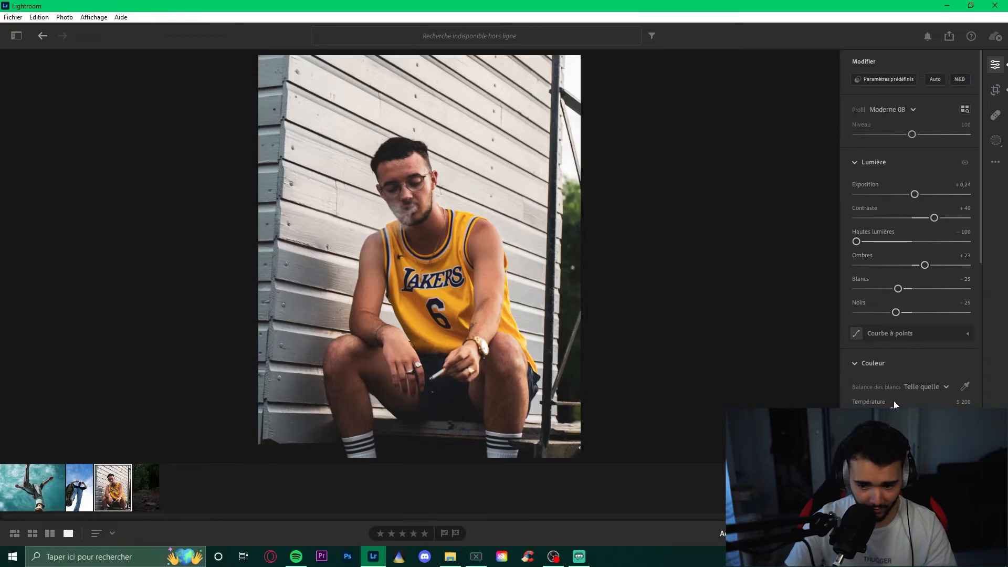
In Couleur, set Température to 5 719, Vibrance to +11 and Saturation to -12
{"action": "left_click_drag", "start_coordinate": [892, 412], "coordinate": [896, 412]}
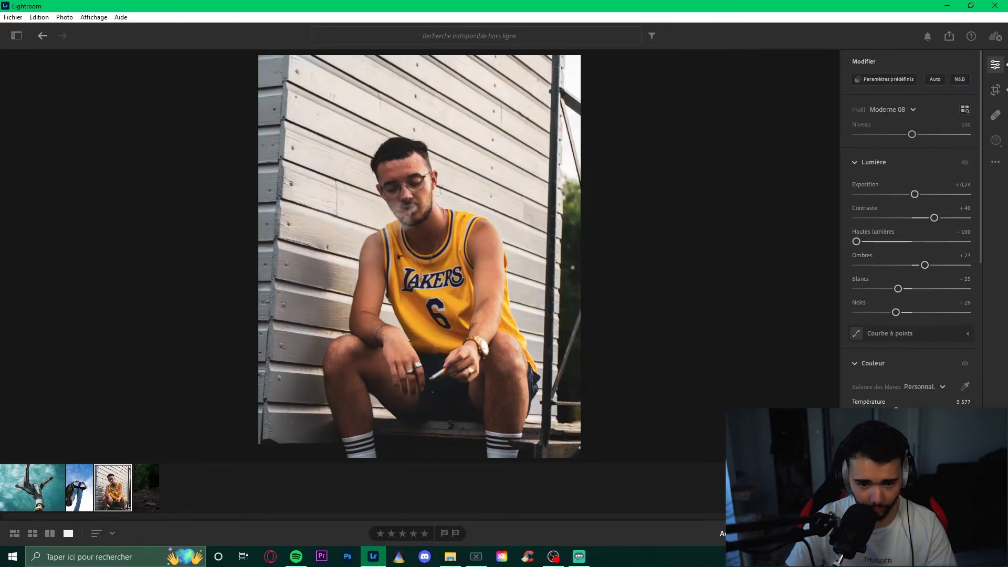
{"action": "scroll", "coordinate": [911, 236], "scroll_direction": "down", "scroll_amount": 1}
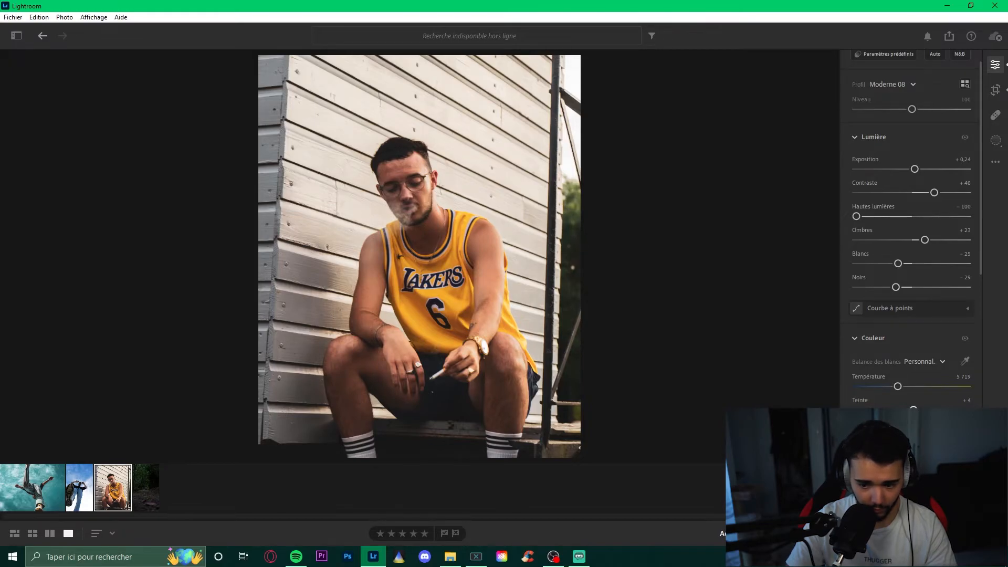
{"action": "scroll", "coordinate": [896, 357], "scroll_direction": "down", "scroll_amount": 2}
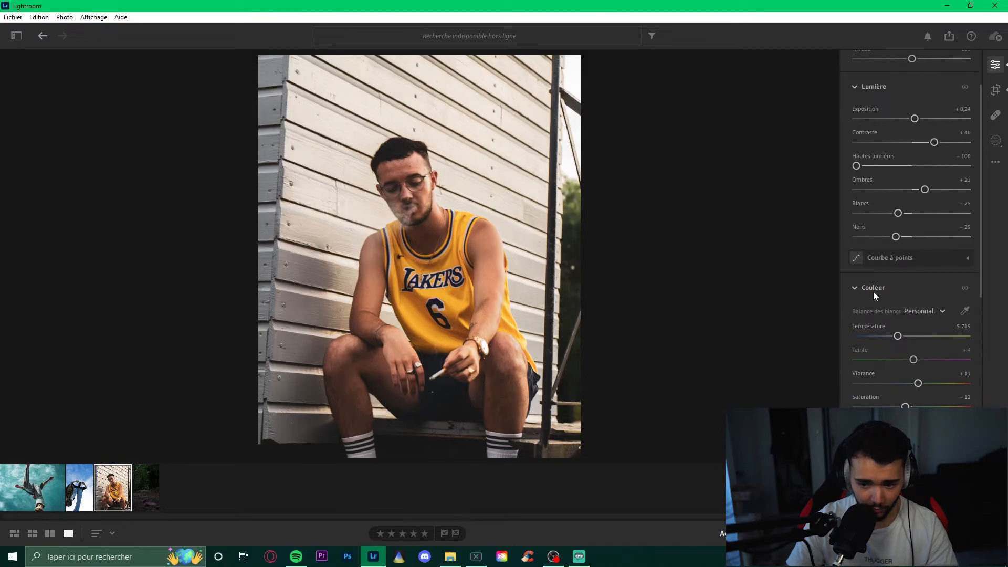
In Effets, set Texture to -25, Clarté to +22, Correction du voile to +5, Vignette to -28 and Grain to 30
{"action": "left_click", "coordinate": [857, 288]}
{"action": "scroll", "coordinate": [874, 344], "scroll_direction": "down", "scroll_amount": 1}
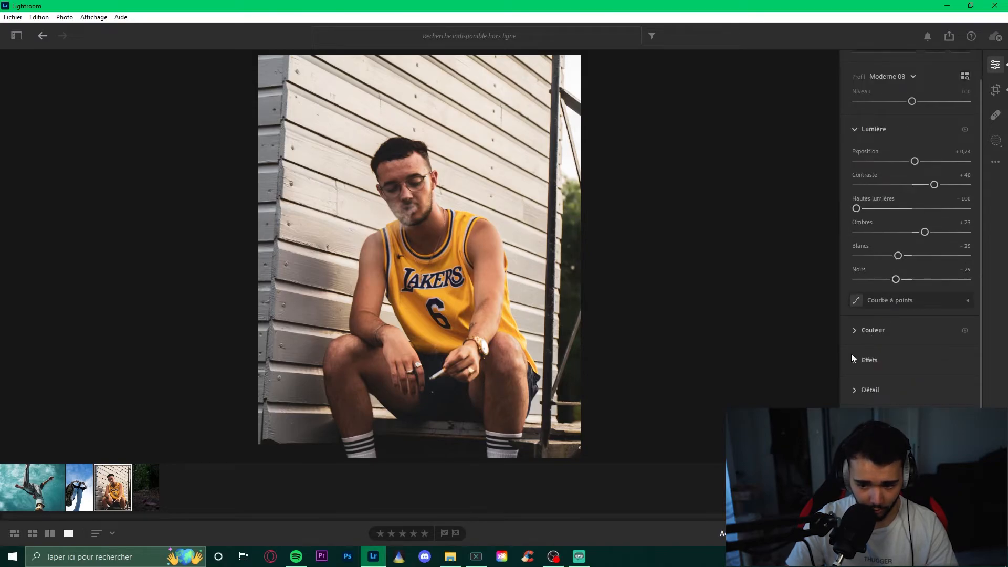
{"action": "left_click", "coordinate": [870, 359]}
{"action": "scroll", "coordinate": [878, 357], "scroll_direction": "down", "scroll_amount": 5}
{"action": "left_click_drag", "start_coordinate": [911, 266], "coordinate": [889, 361]}
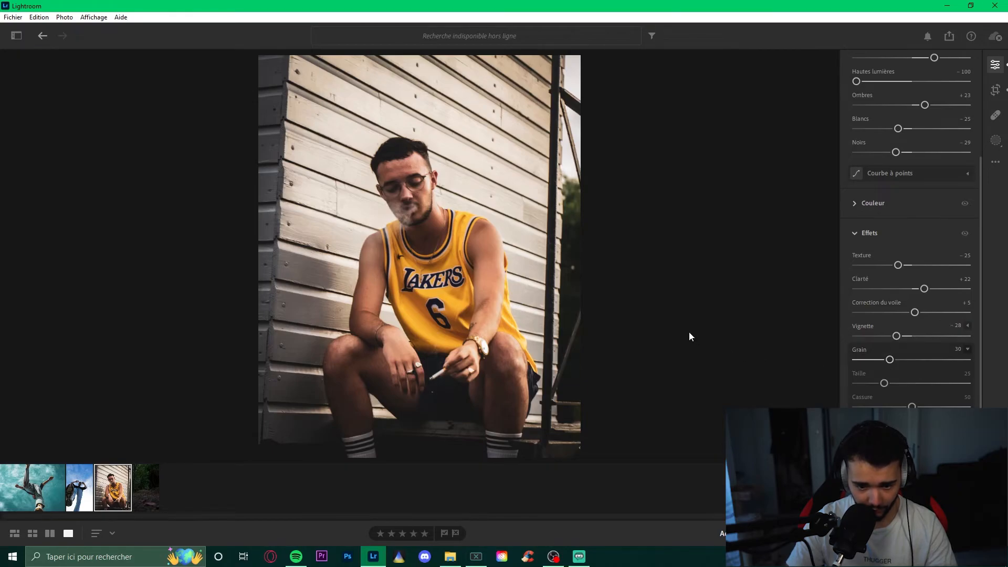
{"action": "left_click", "coordinate": [515, 300]}
{"action": "left_click", "coordinate": [506, 260]}
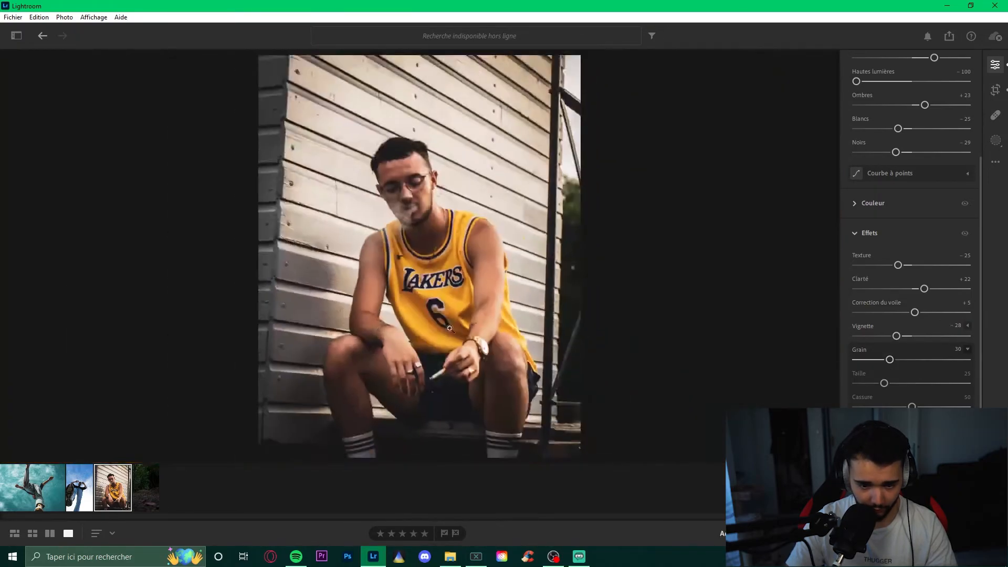
In the colour mixer, set the oranges' Teinte to +11, Saturation to +10 and Luminance to -8, and adjust the yellows
{"action": "scroll", "coordinate": [901, 222], "scroll_direction": "up", "scroll_amount": 5}
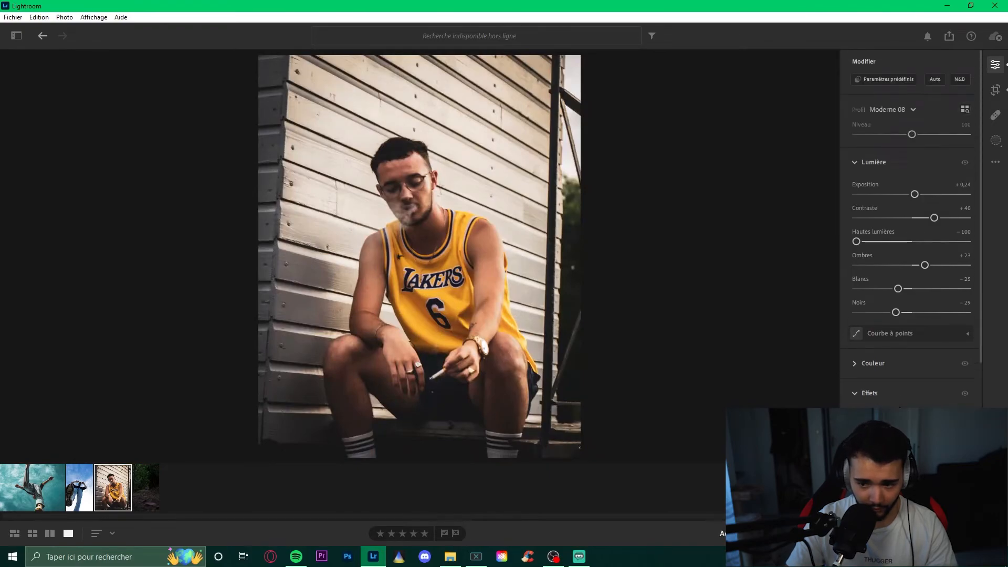
{"action": "left_click", "coordinate": [873, 363]}
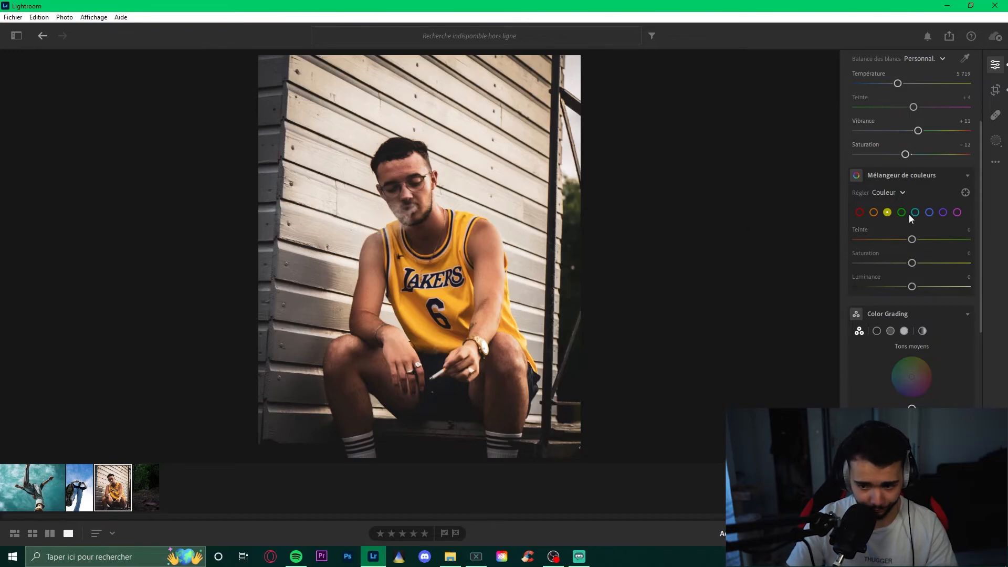
{"action": "left_click", "coordinate": [874, 212]}
{"action": "left_click_drag", "start_coordinate": [912, 239], "coordinate": [905, 287]}
{"action": "double_click", "coordinate": [905, 259]}
{"action": "double_click", "coordinate": [906, 287]}
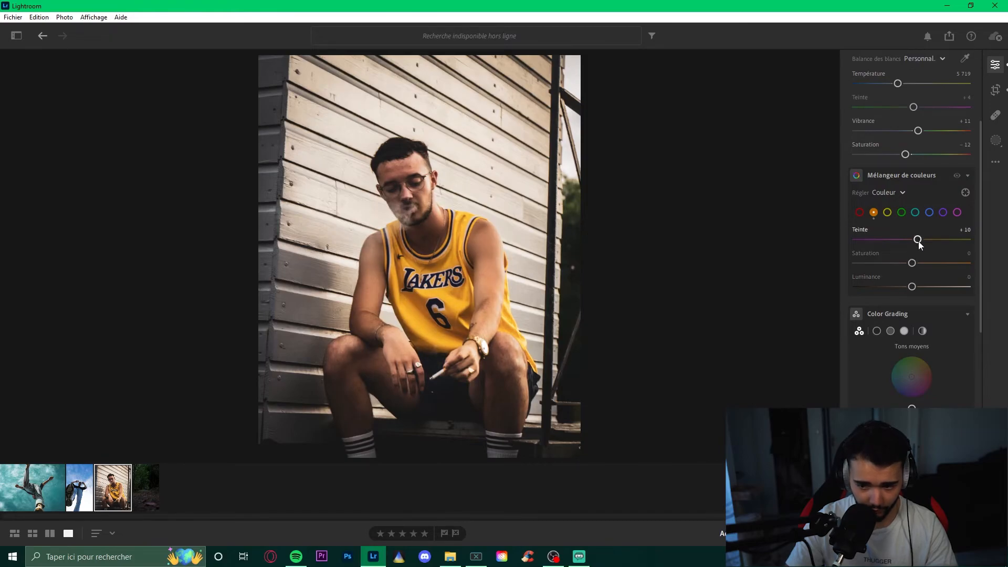
{"action": "left_click_drag", "start_coordinate": [912, 239], "coordinate": [920, 263]}
{"action": "left_click", "coordinate": [888, 213]}
{"action": "left_click", "coordinate": [874, 212]}
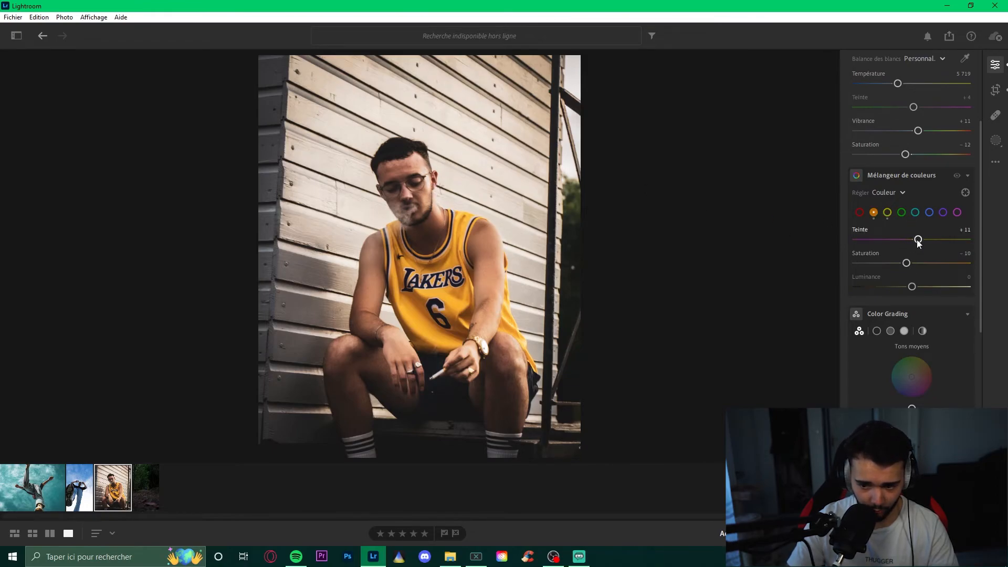
{"action": "left_click_drag", "start_coordinate": [906, 263], "coordinate": [907, 286]}
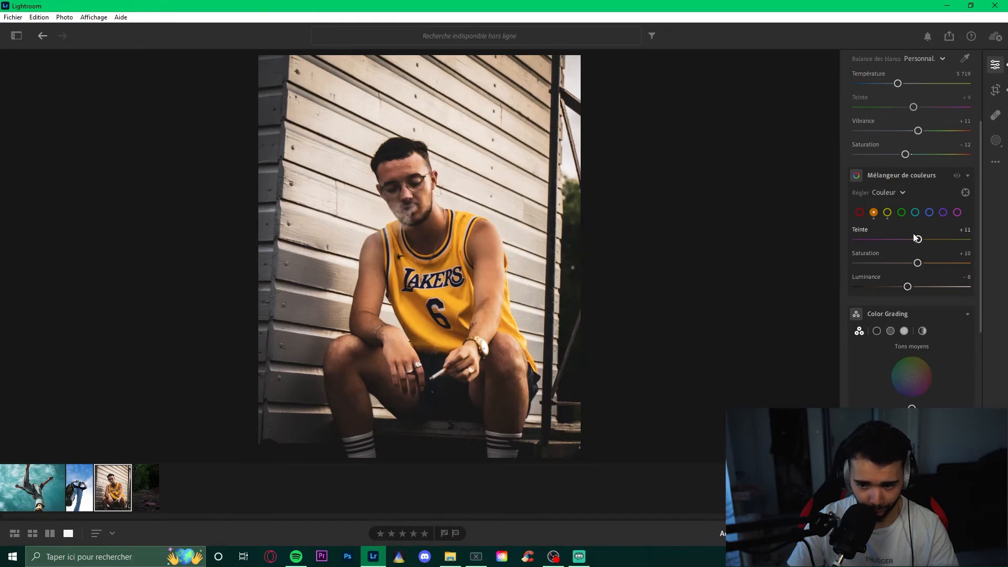
In the colour mixer, try the blues' Teinte at +23, and the aquas' Teinte at +14 with Saturation at +5
{"action": "left_click", "coordinate": [930, 213]}
{"action": "left_click_drag", "start_coordinate": [912, 239], "coordinate": [917, 245]}
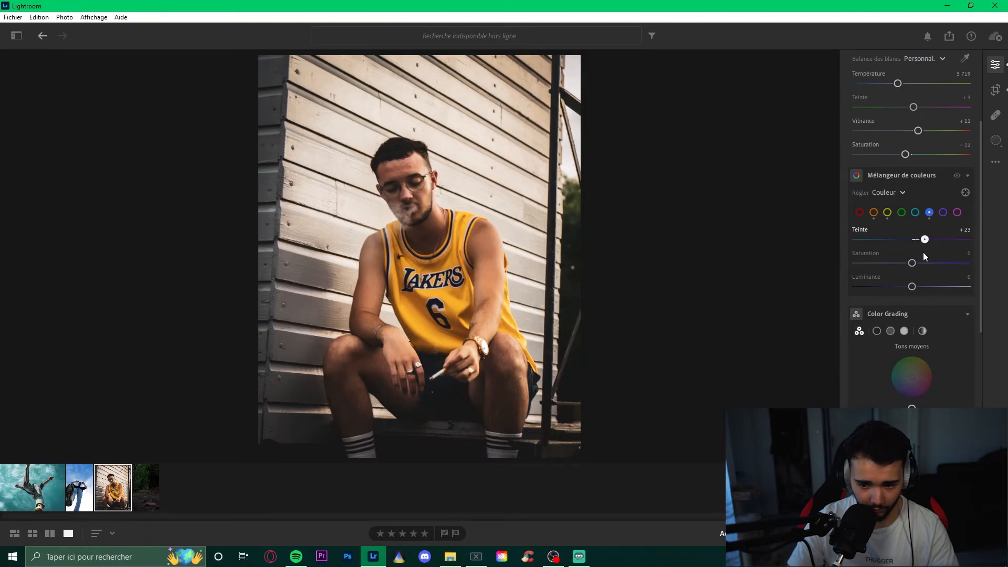
{"action": "left_click", "coordinate": [916, 212]}
{"action": "left_click_drag", "start_coordinate": [882, 246], "coordinate": [987, 271]}
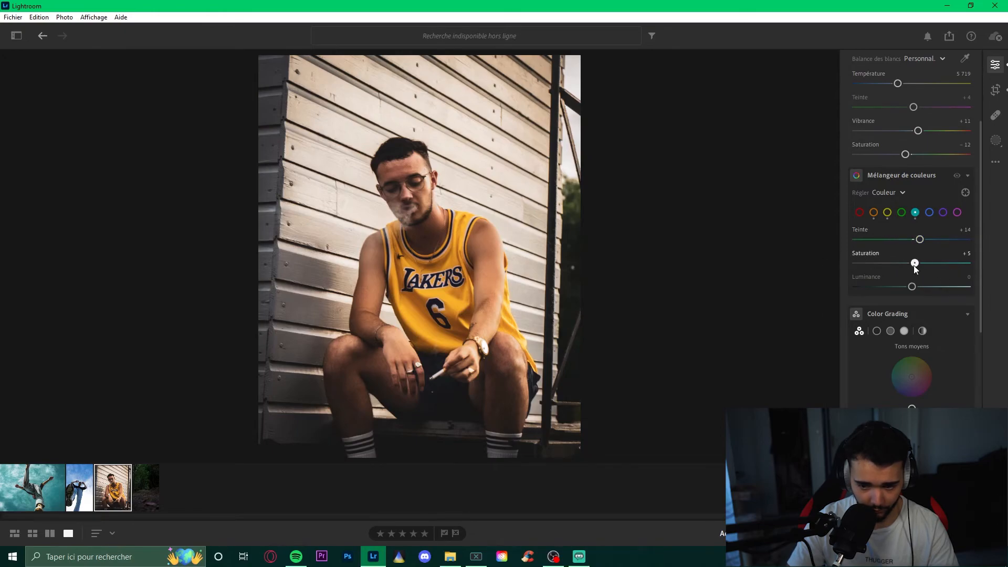
In the colour mixer, raise the greens' Teinte and reset the aquas' Teinte and Saturation to 0
{"action": "left_click", "coordinate": [902, 212]}
{"action": "left_click_drag", "start_coordinate": [914, 240], "coordinate": [930, 241]}
{"action": "left_click", "coordinate": [915, 212]}
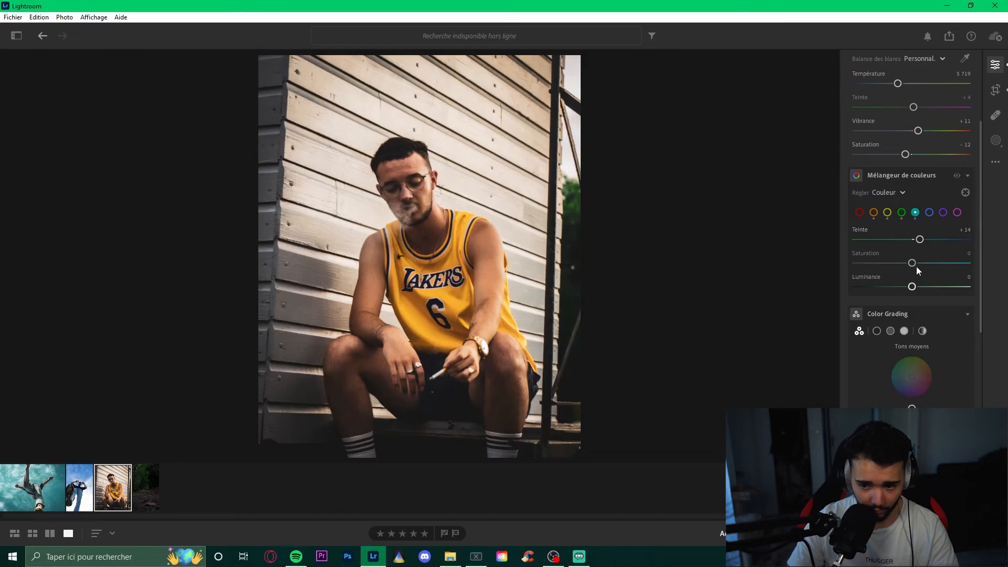
{"action": "mouse_move", "coordinate": [921, 240]}
{"action": "left_mouse_down"}
{"action": "mouse_move", "coordinate": [903, 240]}
{"action": "mouse_move", "coordinate": [921, 238]}
{"action": "left_mouse_up"}
{"action": "double_click", "coordinate": [921, 239]}
In Color Grading, tint the highlights warm at T 31, S 7 and the shadows teal at T 181, S 63
{"action": "scroll", "coordinate": [881, 391], "scroll_direction": "down", "scroll_amount": 1}
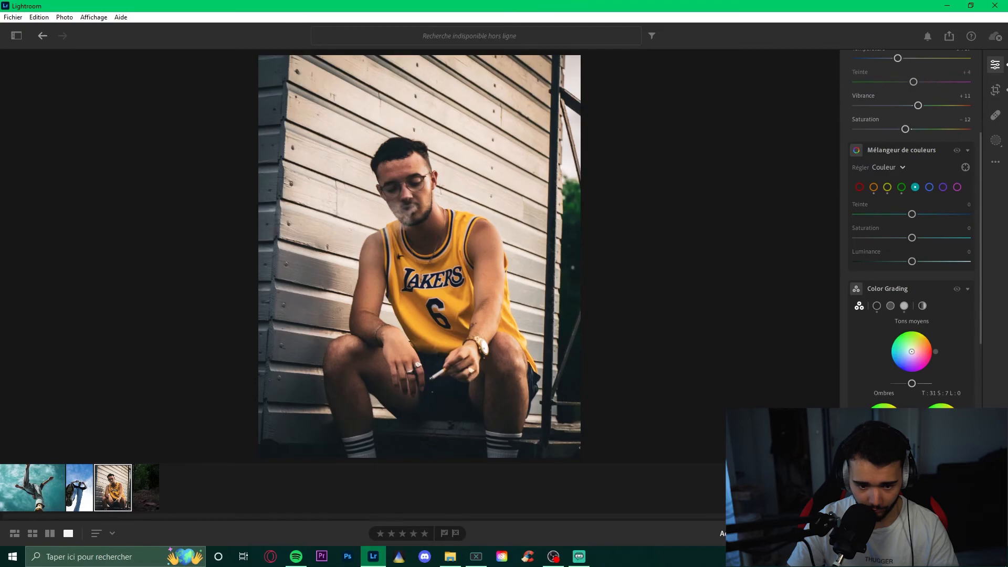
{"action": "left_click_drag", "start_coordinate": [880, 427], "coordinate": [872, 422]}
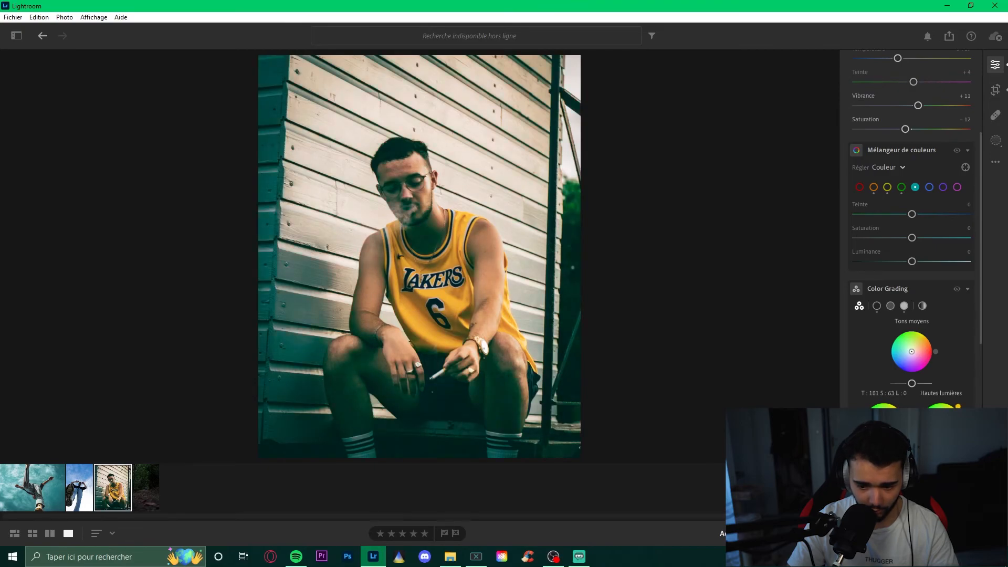